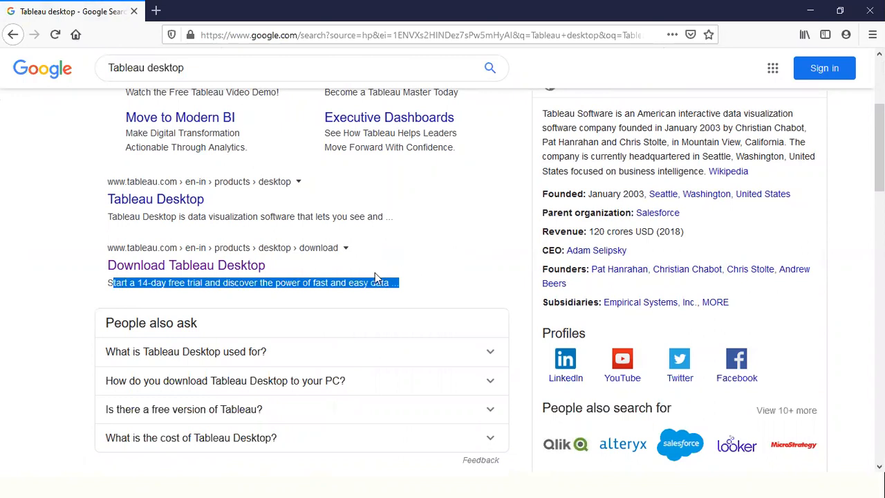
- Search Google for "Tableau public" and examine the description of the Tableau Public Free result
scroll(381, 272, up, 5)
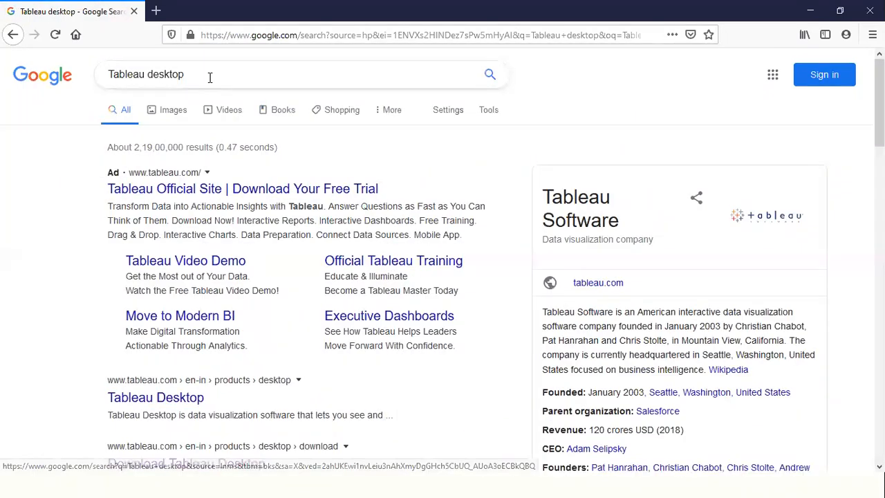
click(211, 77)
key(BackSpace)
key(BackSpace)
key(BackSpace)
key(BackSpace)
key(BackSpace)
key(BackSpace)
key(BackSpace)
text(public)
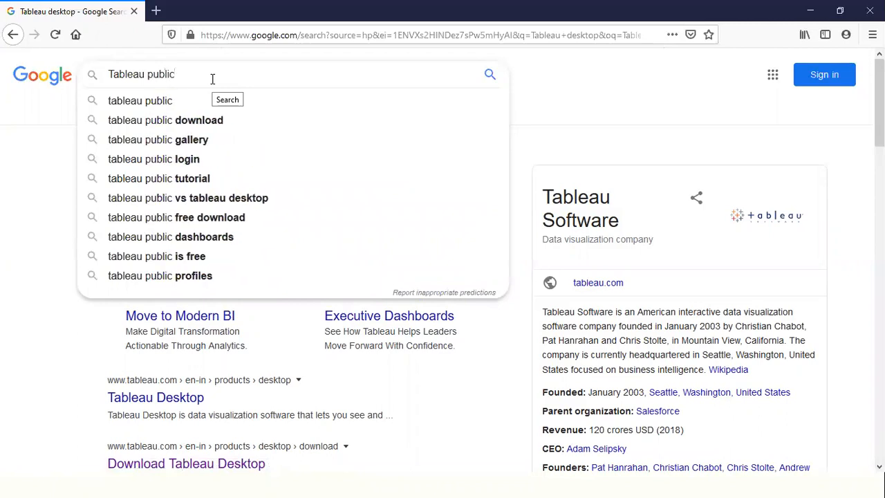
key(Return)
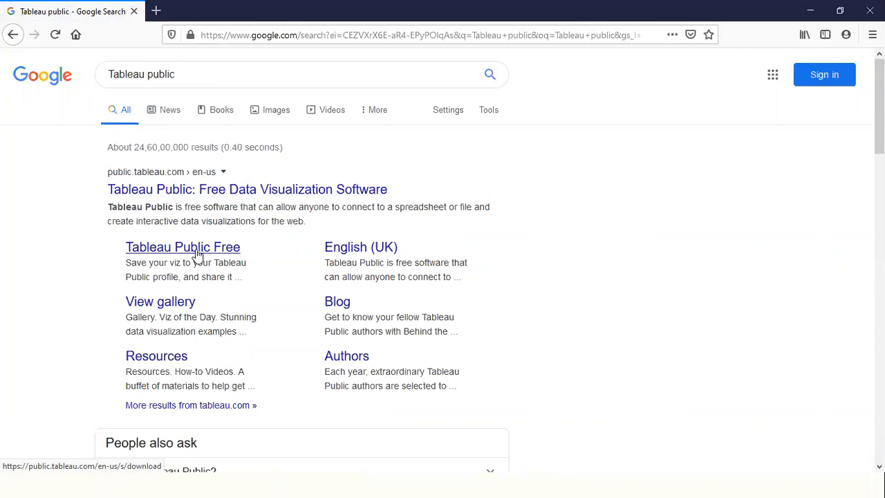
drag(126, 278, 180, 278)
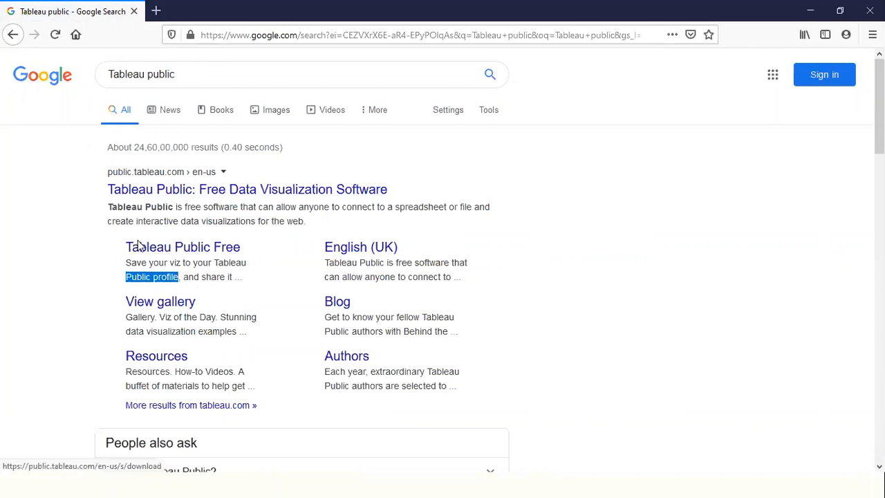
drag(125, 247, 248, 265)
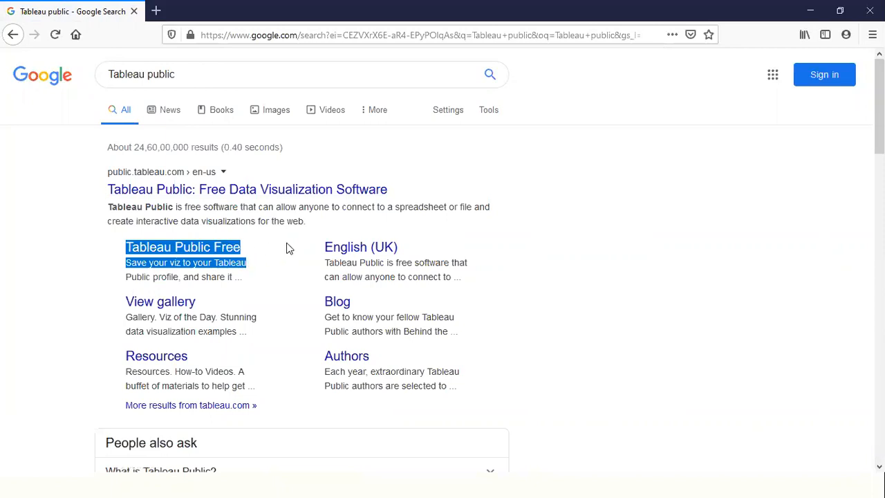
click(60, 246)
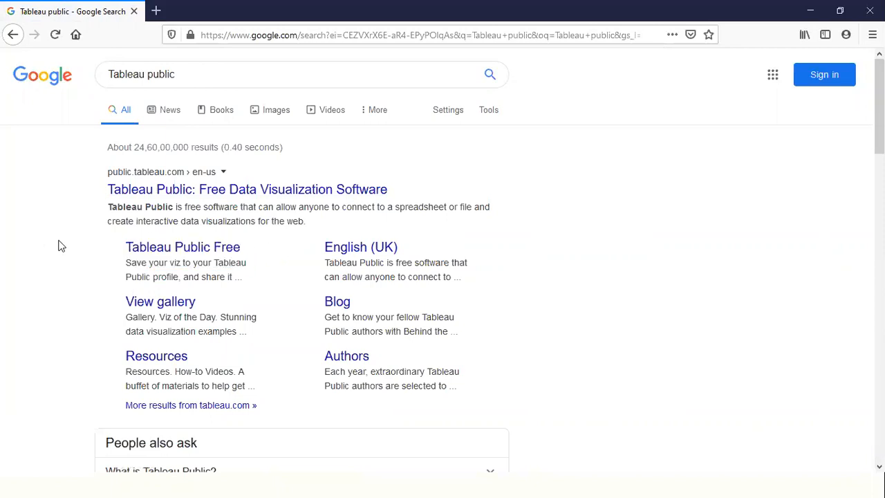
- Return to the Tableau desktop search results and open the Download Tableau Desktop page
click(13, 37)
scroll(273, 275, down, 2)
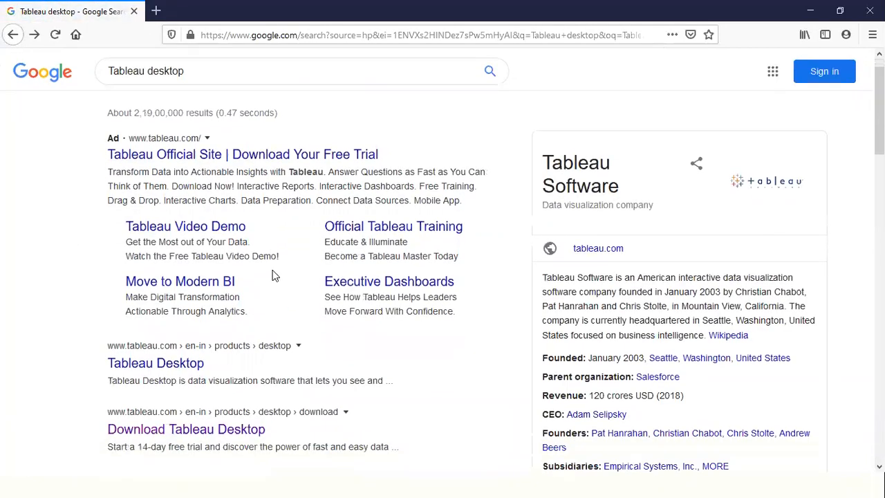
scroll(273, 275, down, 3)
drag(107, 355, 419, 367)
click(163, 336)
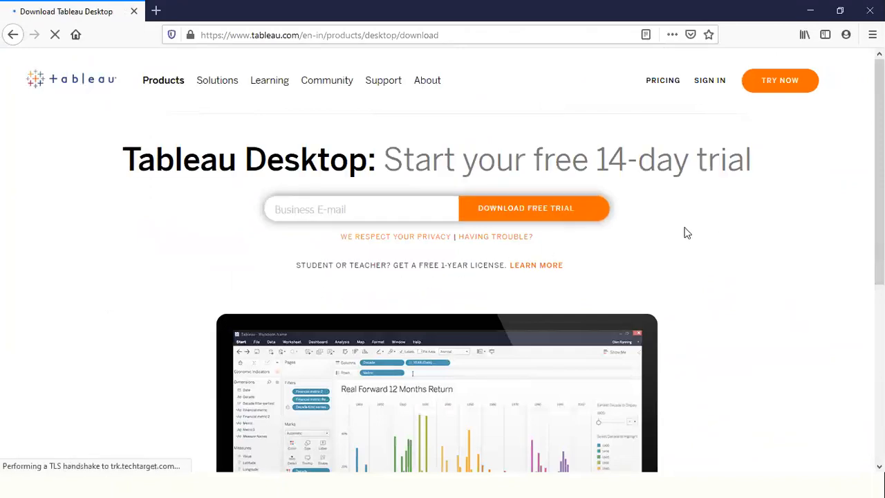
- Enter the business e-mail, request the Tableau Desktop free trial and save the installer TableauDesktop-64bit-2020-1-0.exe
click(352, 206)
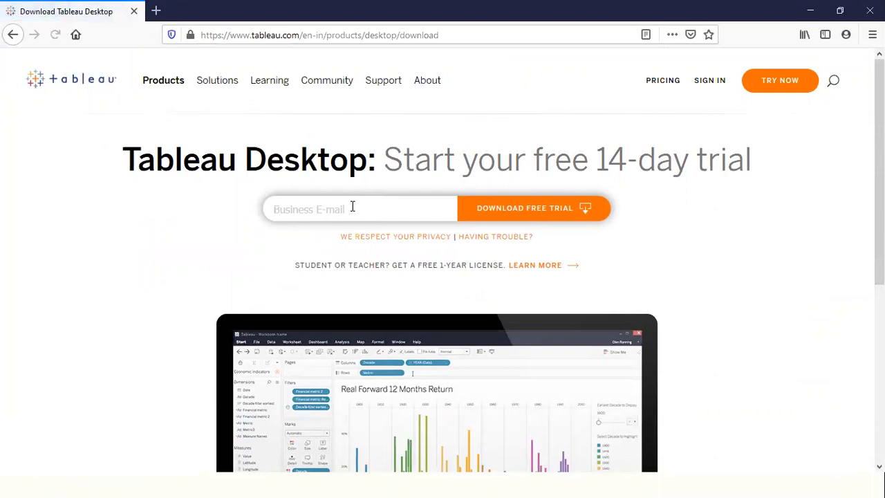
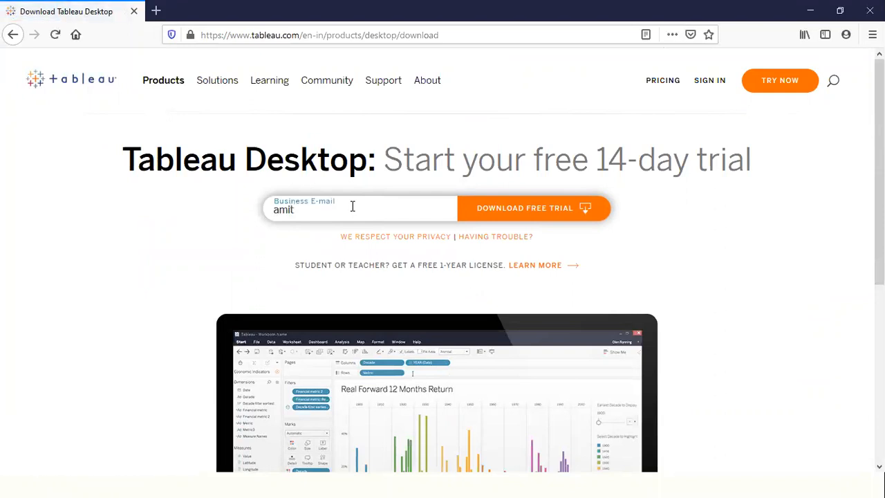
click(603, 217)
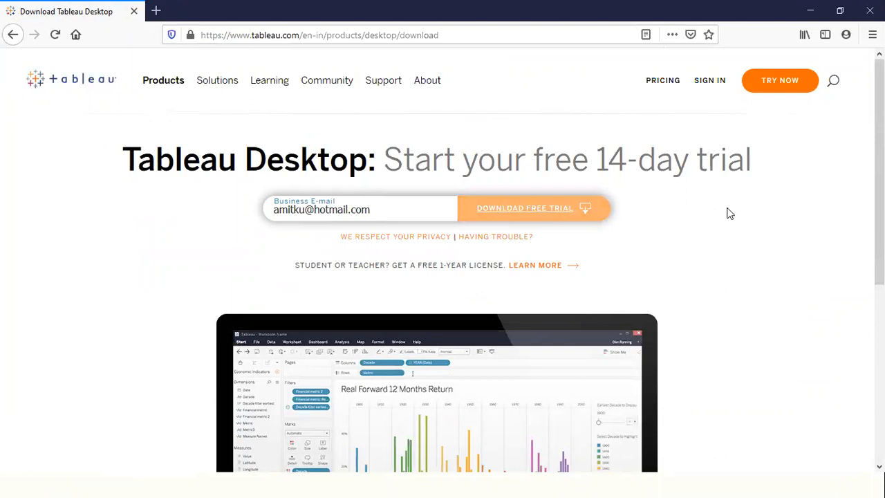
click(522, 212)
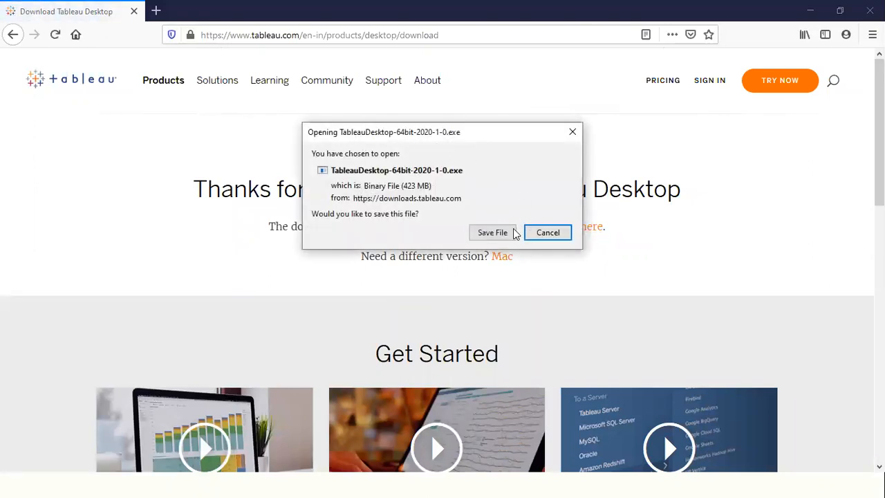
click(502, 235)
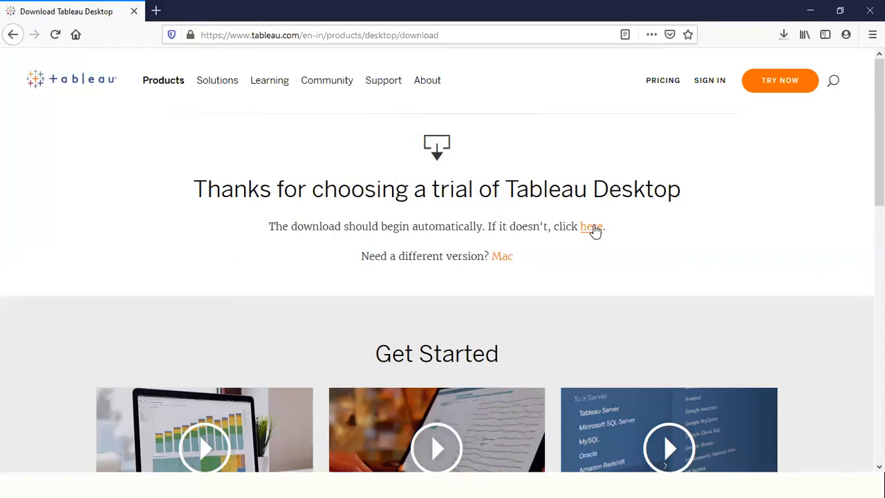
click(591, 228)
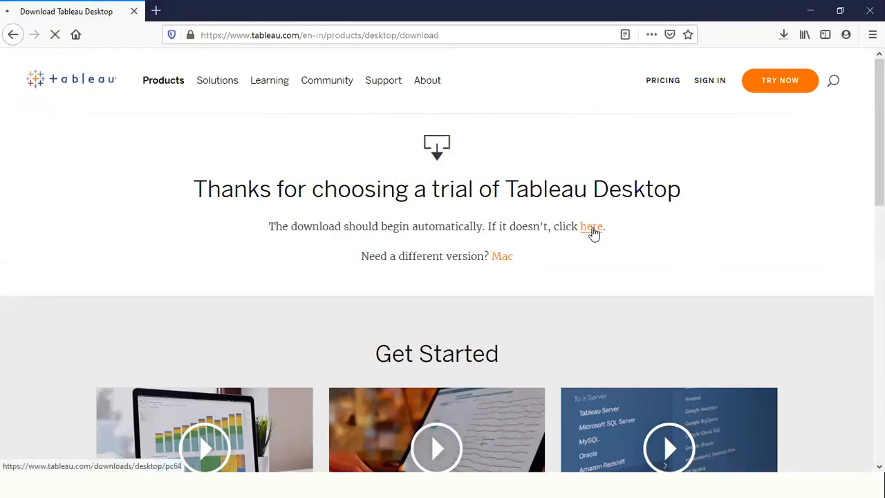
click(497, 232)
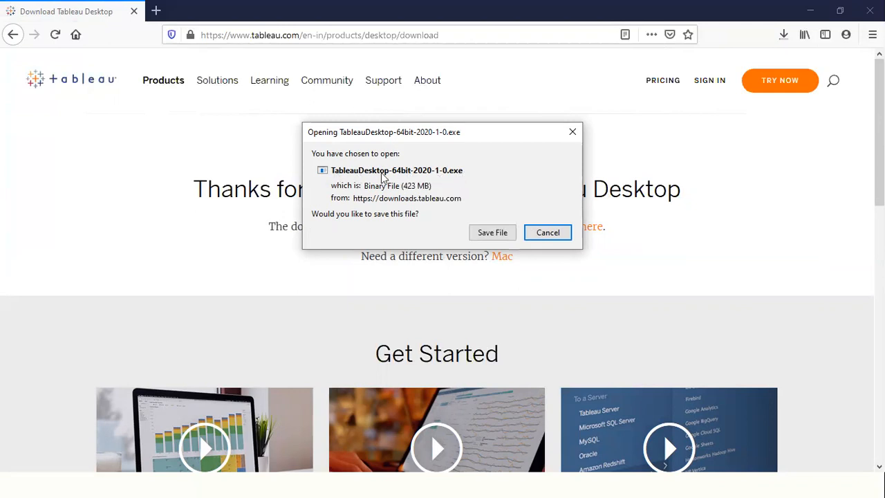
click(556, 235)
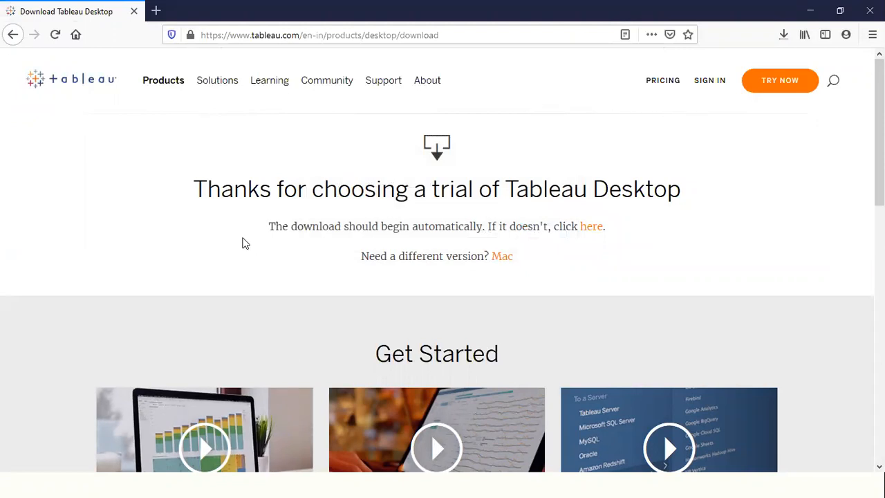
- Launch Tableau 2019.4 and remove the last workbook in the recent list from its start page
scroll(278, 257, down, 3)
scroll(280, 258, up, 3)
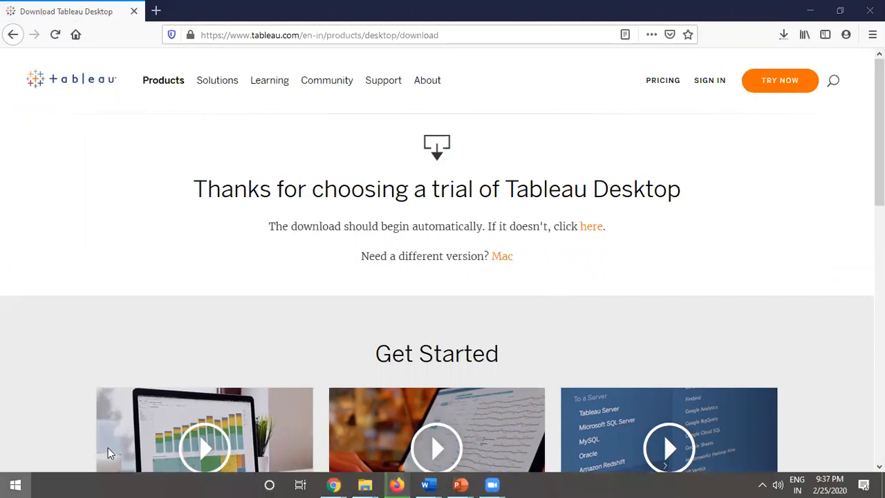
key(super)
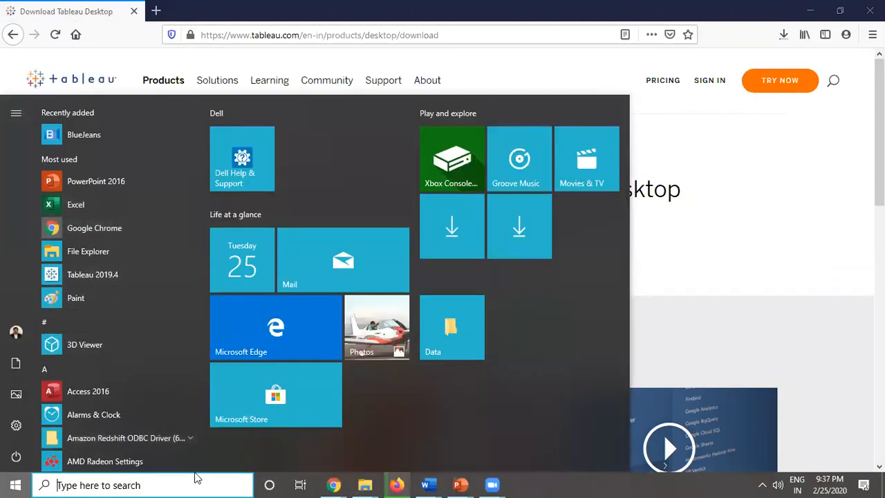
click(107, 276)
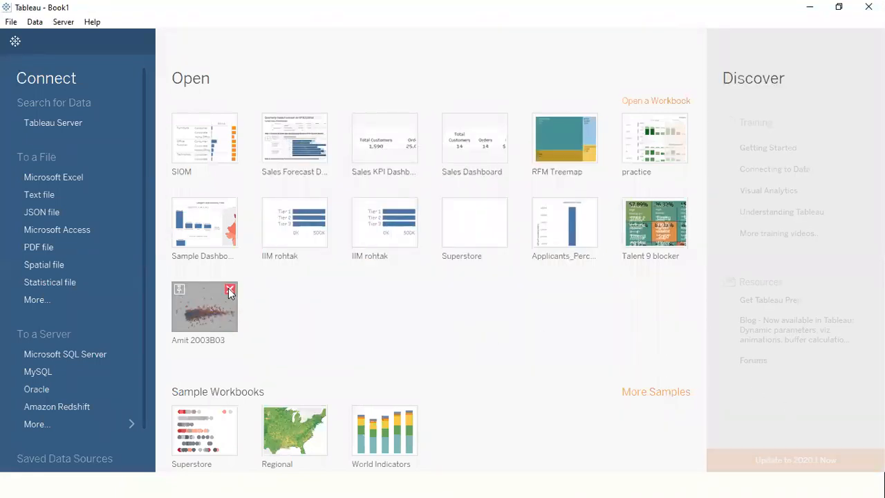
click(230, 289)
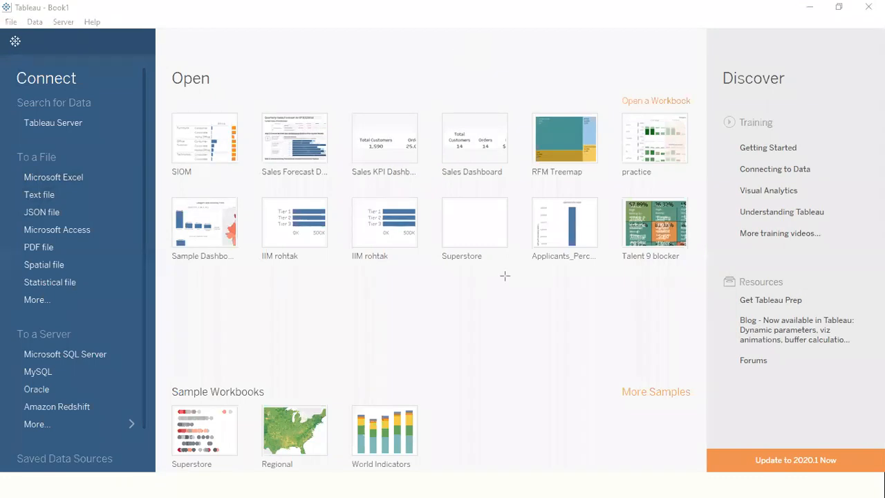
drag(512, 285, 766, 450)
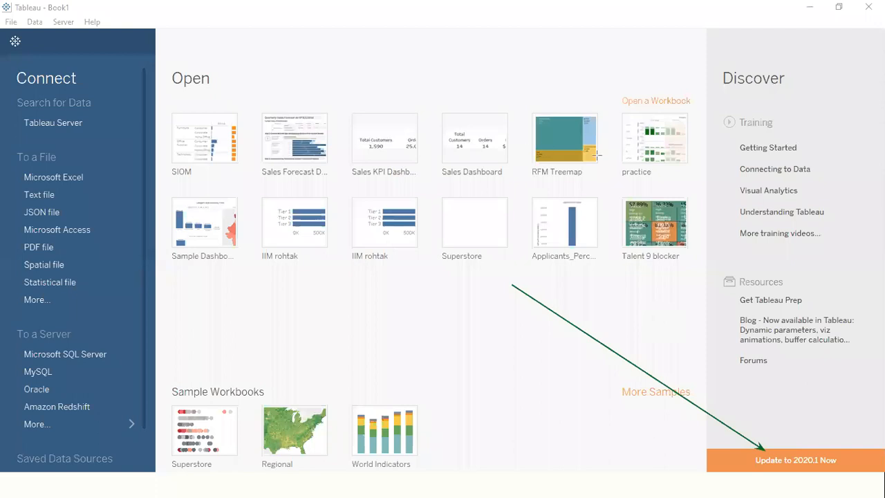
click(613, 95)
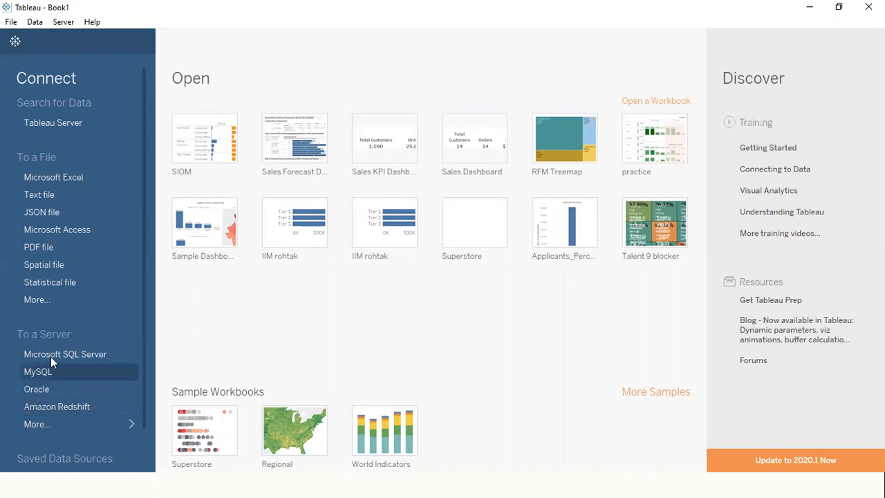
- Show all server connectors, then connect to the Excel file Global Superstore in the Desktop folder "A data set"
click(127, 425)
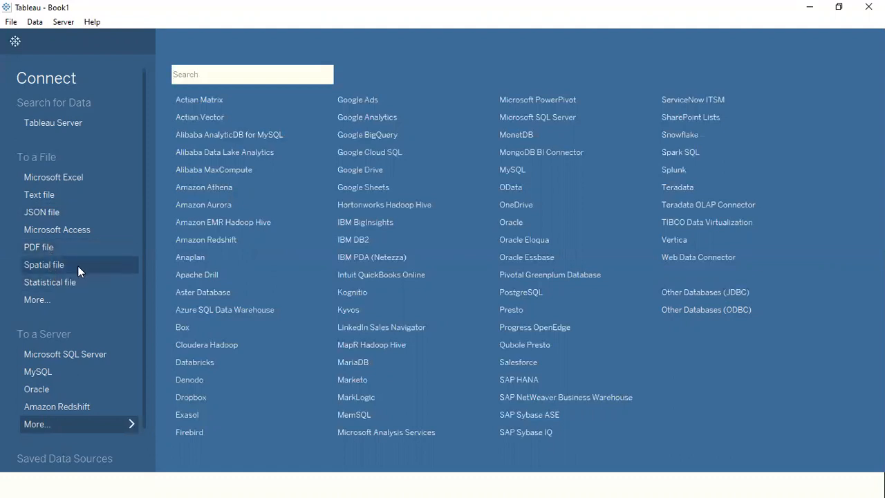
click(80, 177)
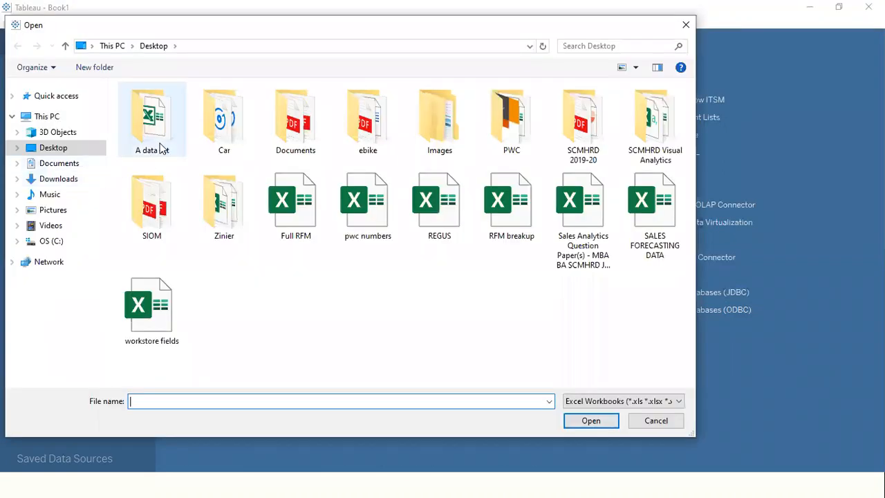
double_click(161, 147)
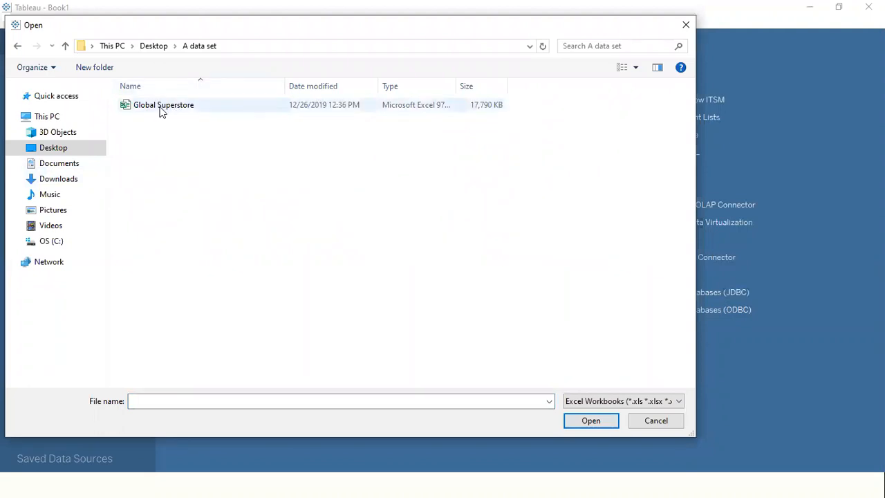
click(170, 111)
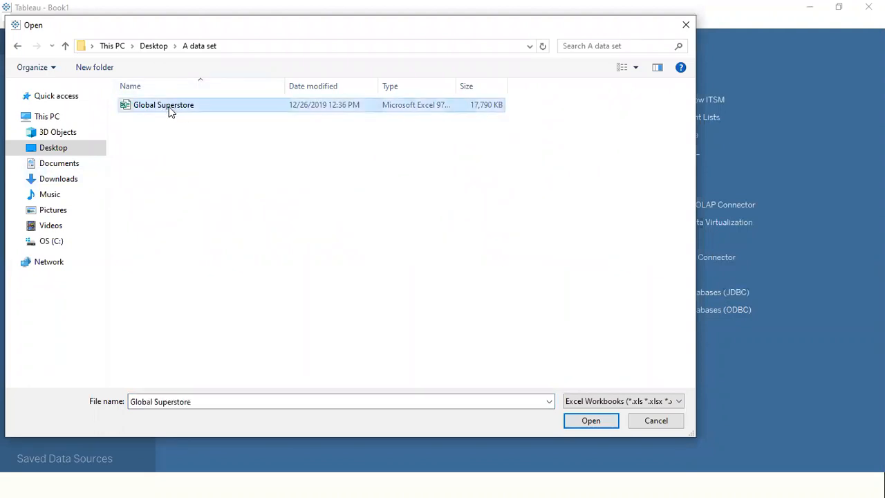
click(591, 422)
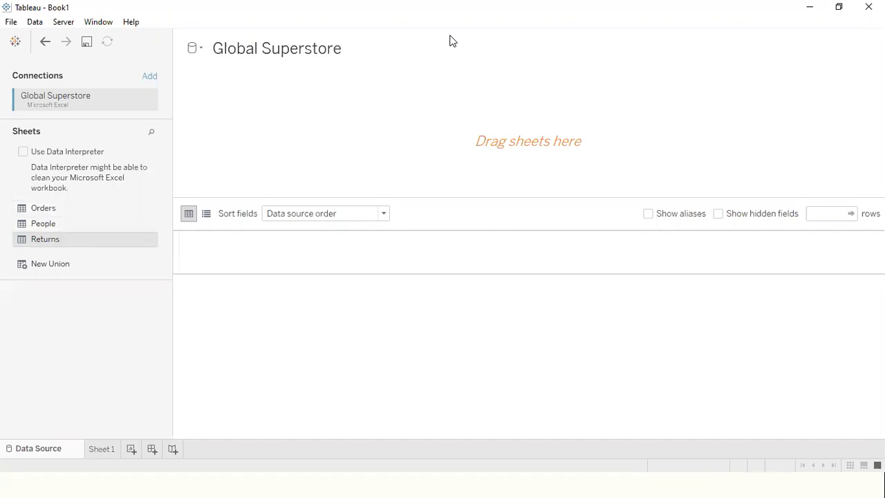
- Switch to File Explorer, open the Global Superstore workbook in Excel and enable editing
key(alt+Tab)
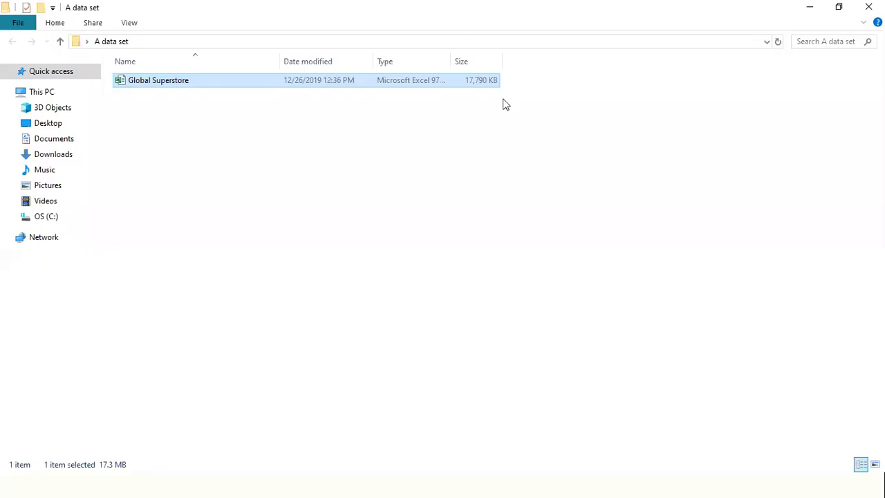
double_click(175, 81)
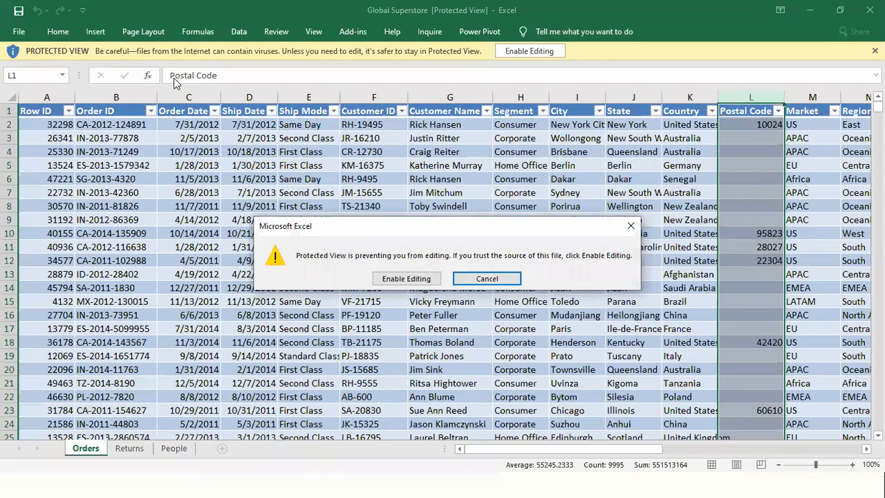
click(487, 279)
click(523, 51)
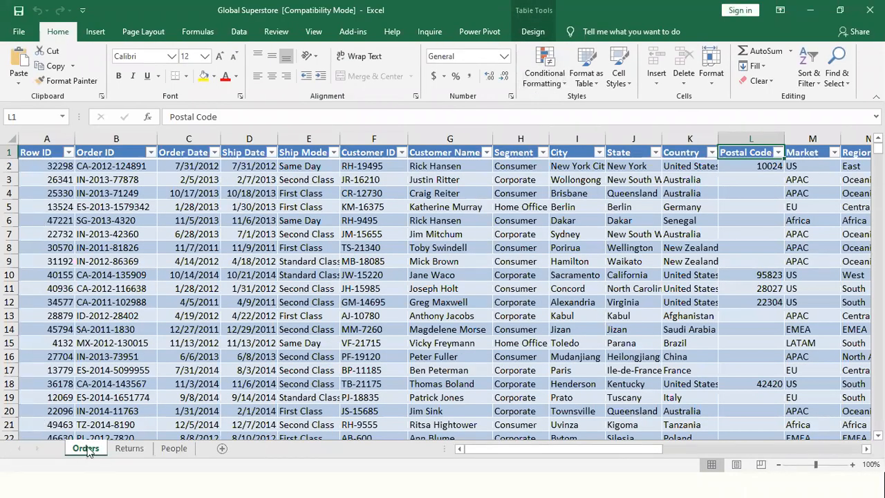
- Examine the first record's order, date, ship mode and customer fields on the Orders sheet
click(9, 166)
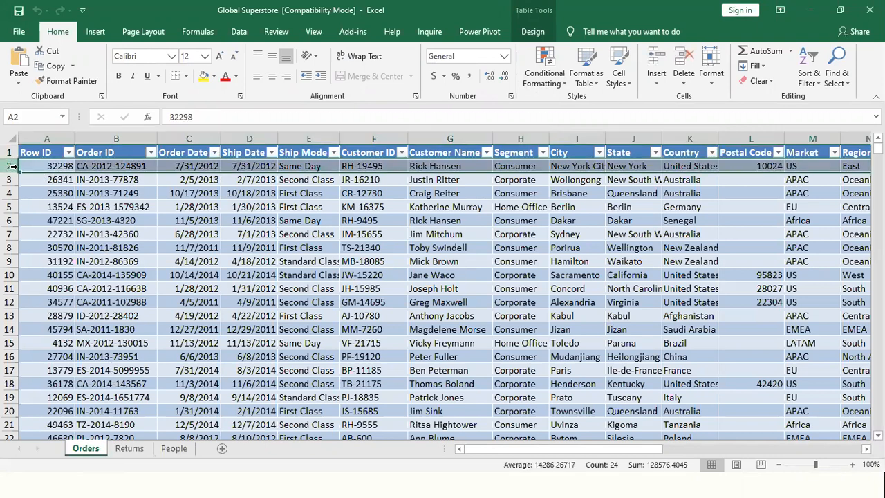
key(Right)
key(Right)
key(Right)
key(Right)
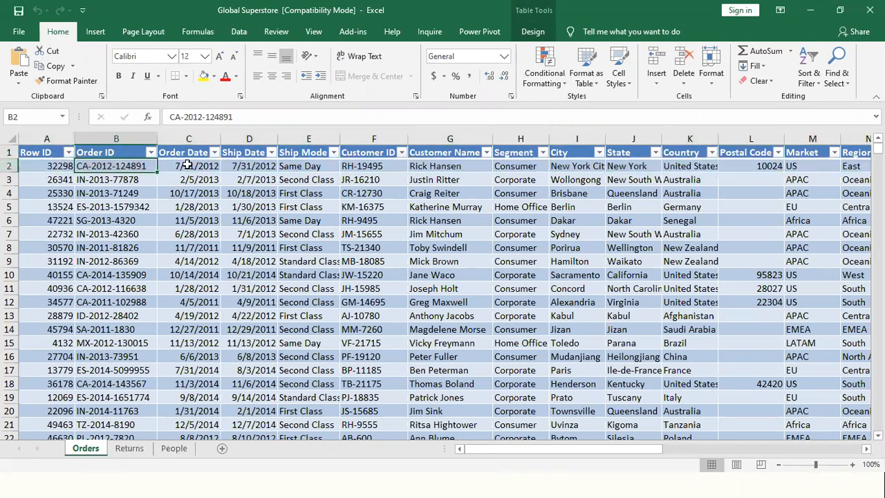
key(Right)
key(Right)
key(Right)
key(Right)
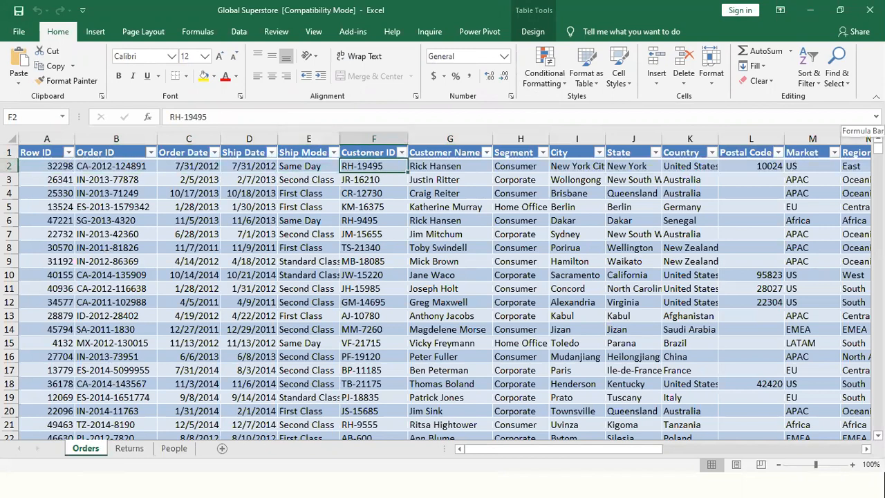
key(Left)
key(Left)
key(Left)
key(Right)
key(Left)
key(Right)
key(Right)
- Examine the orders' Segment values and the City, State and Country fields of the first record
key(Up)
key(Down)
key(Down)
key(Down)
key(Up)
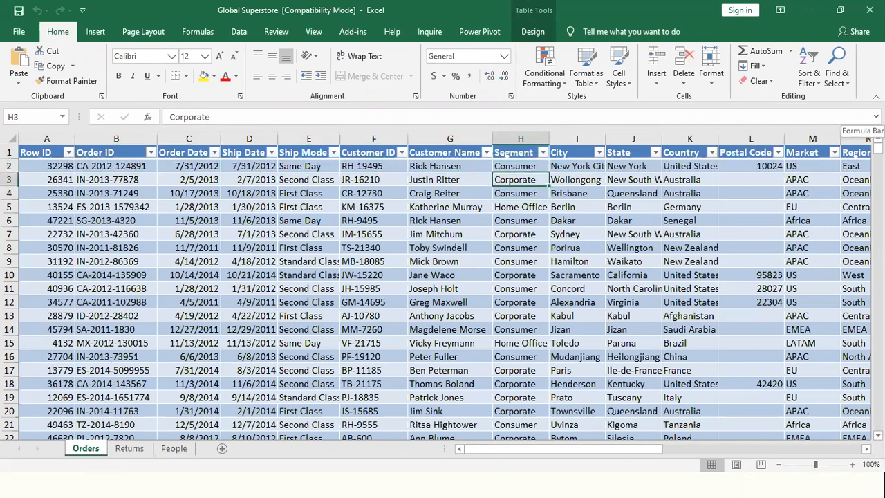
key(Up)
key(Right)
key(Right)
key(Right)
key(Left)
key(Left)
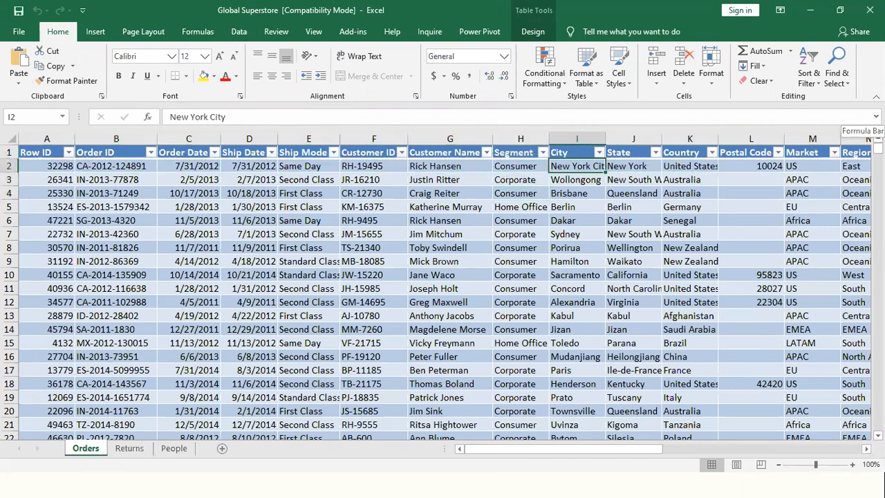
key(Right)
key(Right)
key(Left)
key(Left)
key(Right)
key(Right)
key(Right)
key(Right)
key(Right)
key(Right)
key(Right)
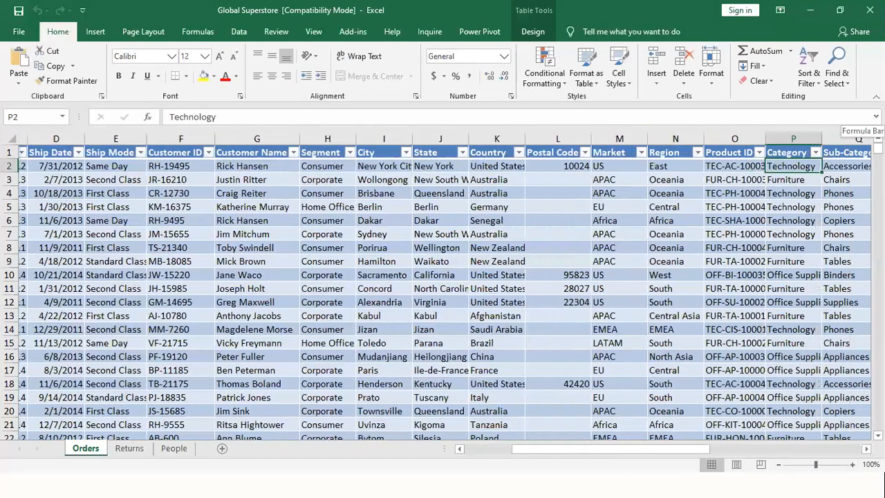
- Examine the first record's Market, Region, Product ID, Category, Sub-Category and Product Name fields
key(Right)
key(Left)
key(Left)
key(Left)
key(Left)
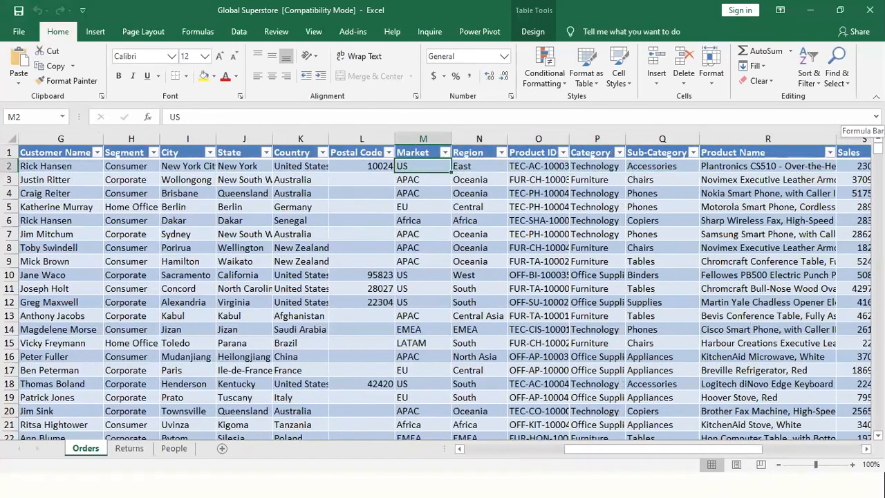
key(Right)
key(Right)
key(Right)
key(Right)
key(Right)
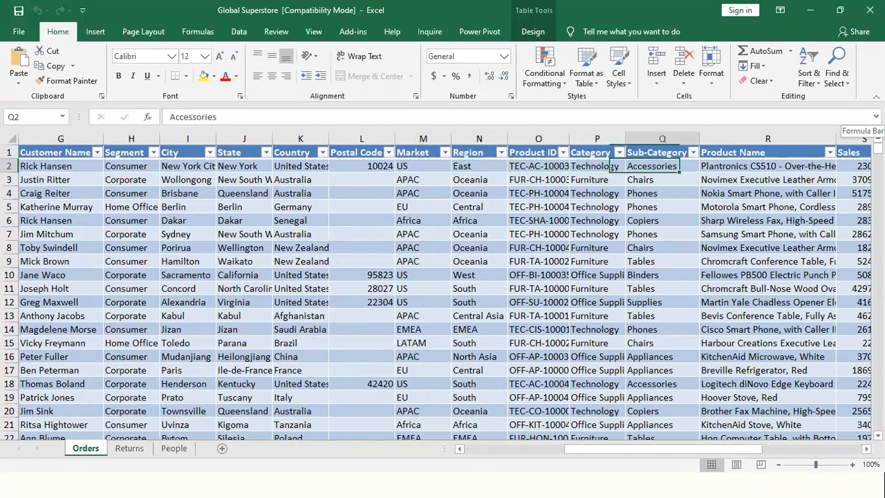
key(Right)
key(Left)
key(Left)
key(Left)
key(Left)
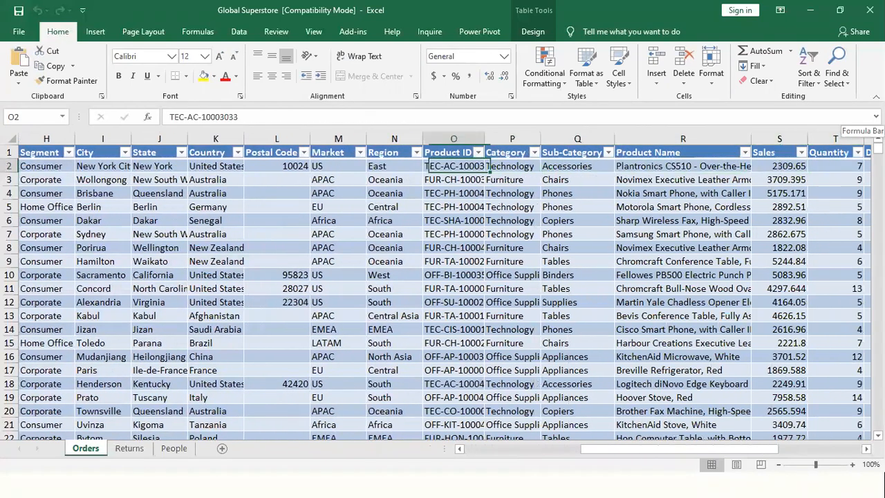
key(Right)
key(Right)
key(Right)
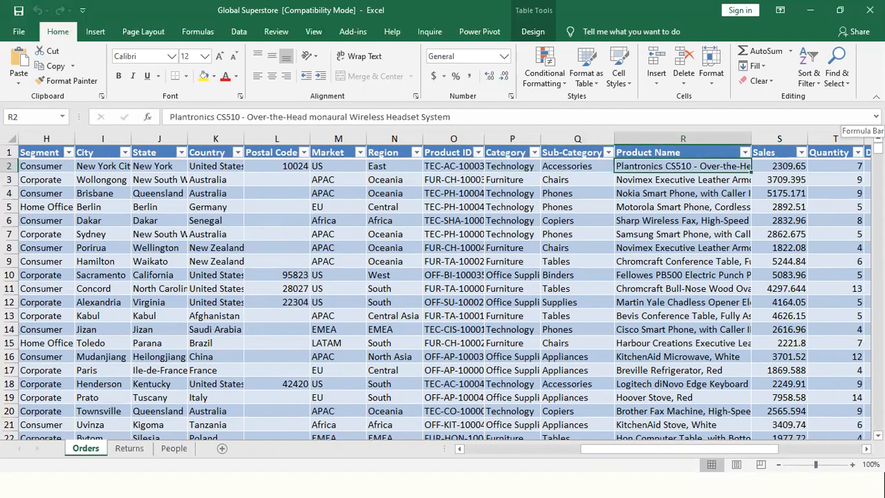
- Examine the Sales, Quantity, Discount, Profit, Shipping Cost and Order Priority fields of the first record
key(Right)
key(Right)
key(Right)
key(Right)
key(Right)
key(Right)
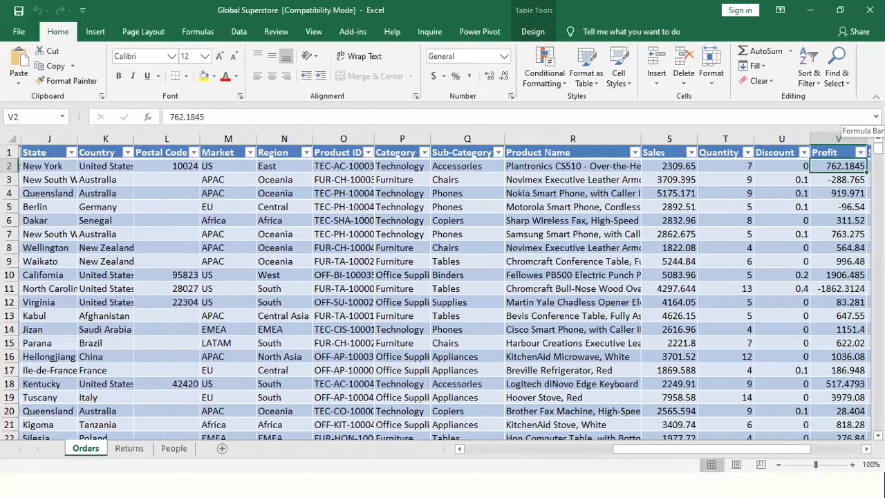
key(Left)
key(Left)
key(Left)
key(Left)
key(Left)
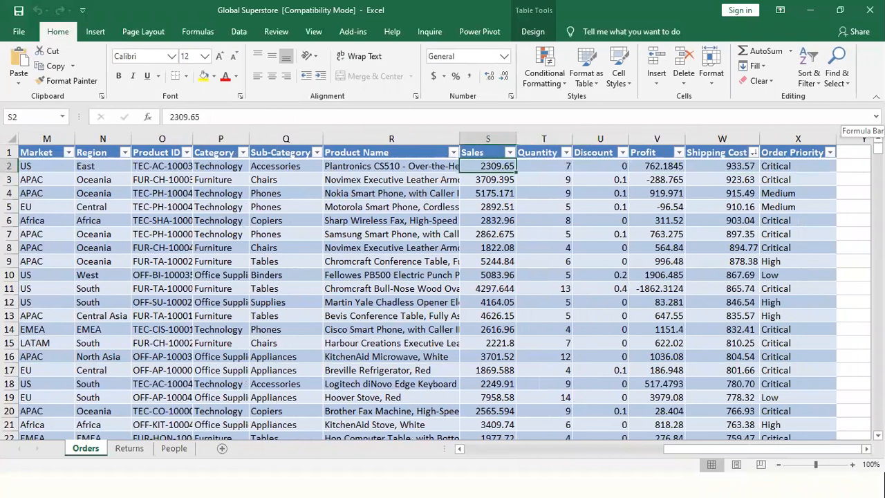
key(Right)
key(Right)
key(Right)
key(Right)
key(Right)
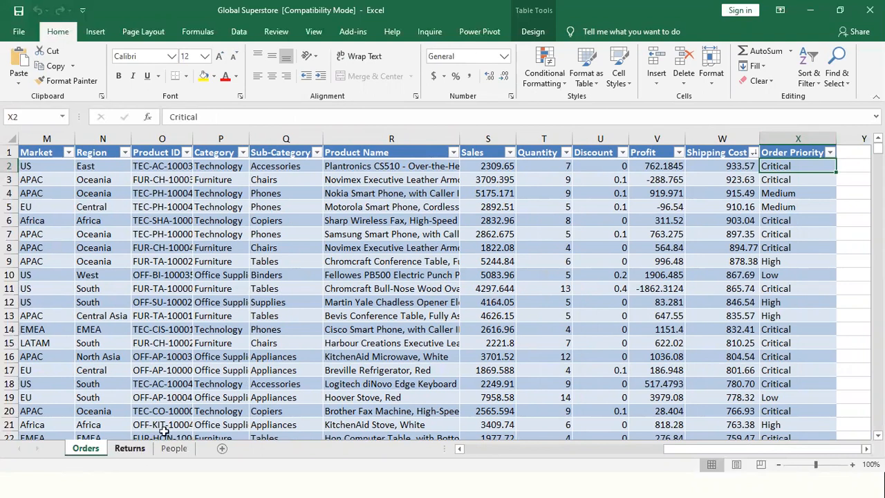
- Review the Order ID column of the Returns sheet, and widen the Person column on the People sheet
click(129, 448)
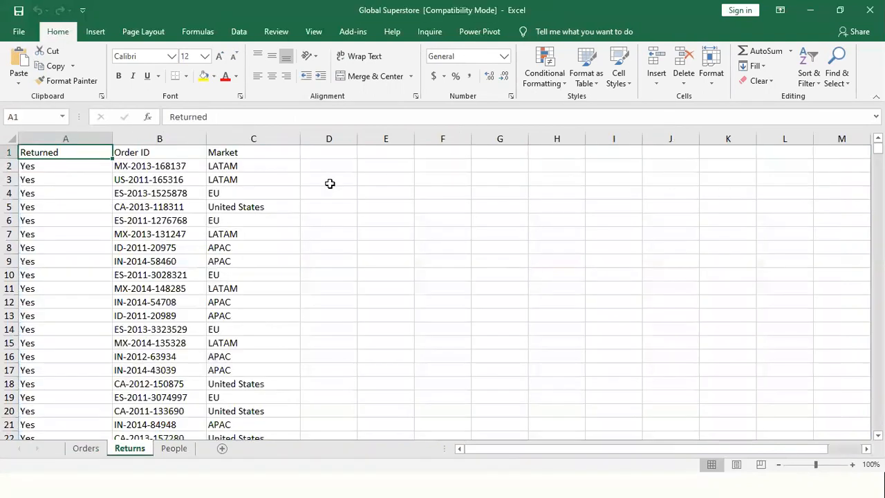
click(158, 139)
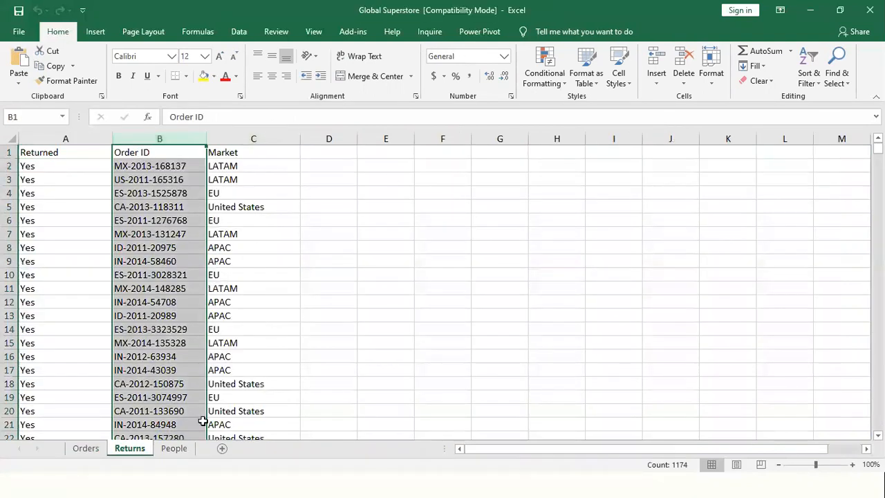
click(175, 448)
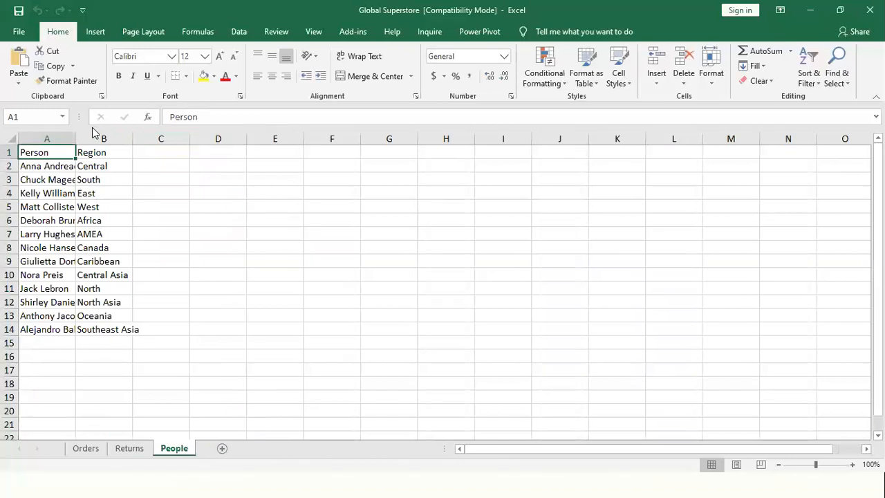
drag(76, 135, 76, 135)
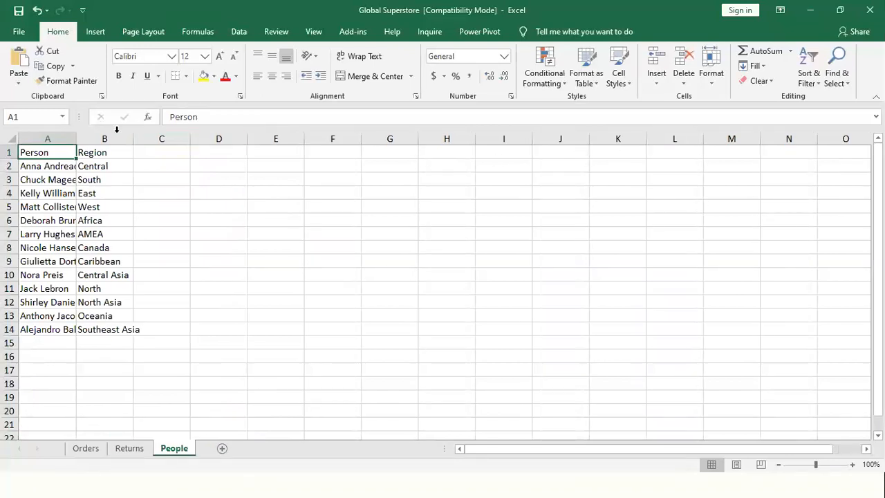
double_click(76, 138)
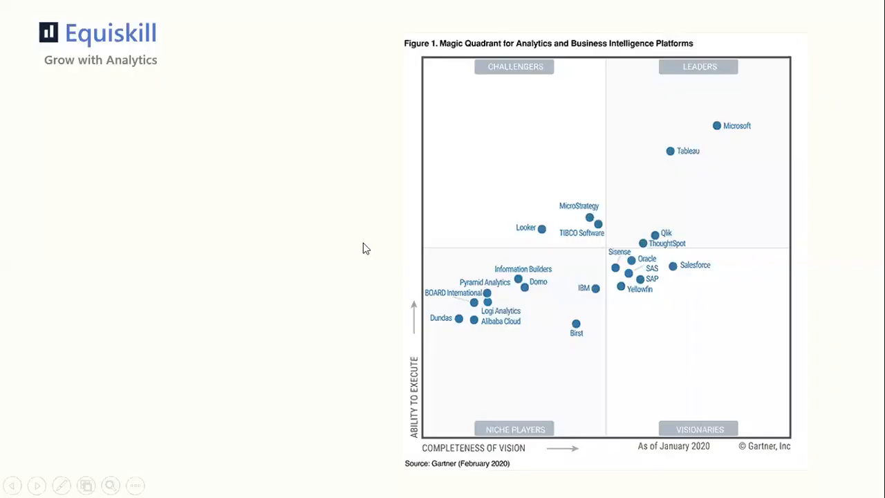
- Switch to the Tableau Book2 window showing the start page and maximize it
key(alt+Tab)
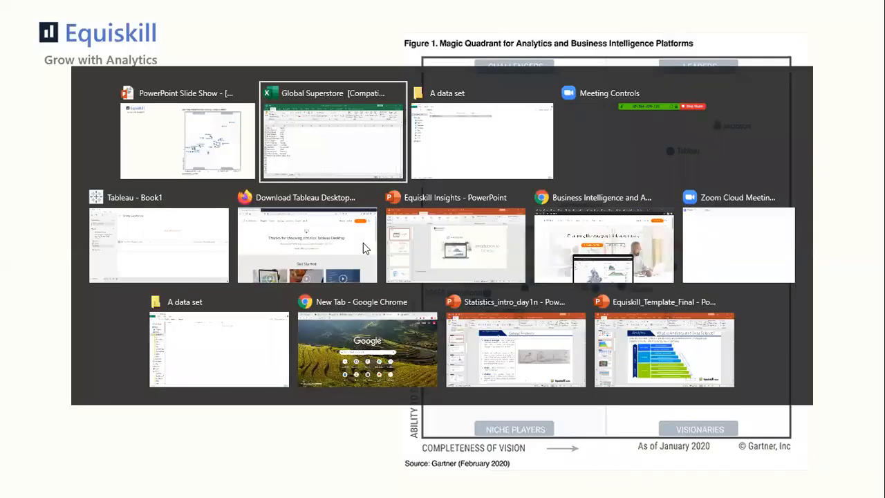
key(Tab)
key(Tab)
key(Tab)
key(Tab)
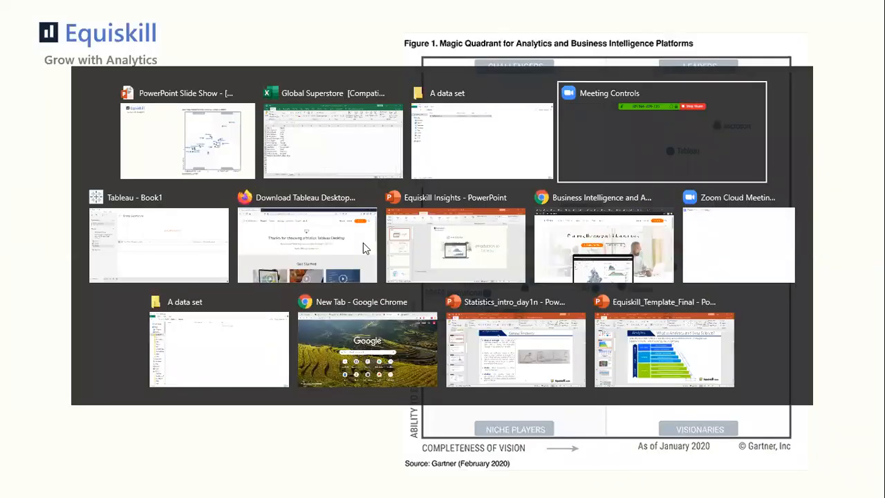
key(Tab)
key(Tab)
key(alt+Tab)
key(alt+Tab)
key(alt+Tab)
key(alt+Tab)
key(alt+Tab)
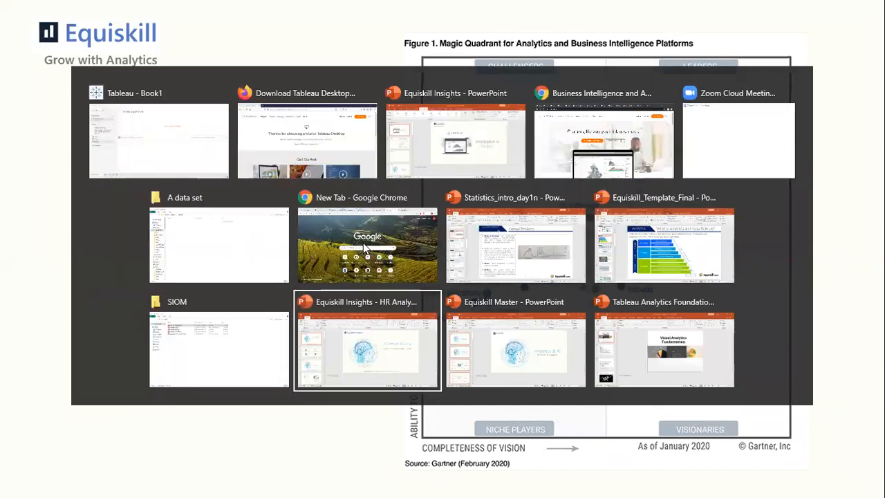
key(alt+Tab)
key(alt+Tab)
key(alt+Tab)
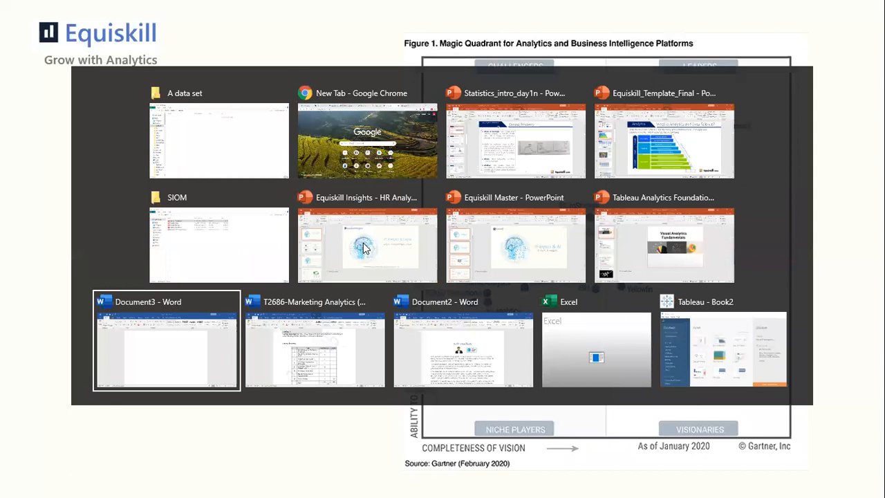
key(alt+Tab)
key(alt+Tab)
key(alt+Tab)
key(alt+Tab)
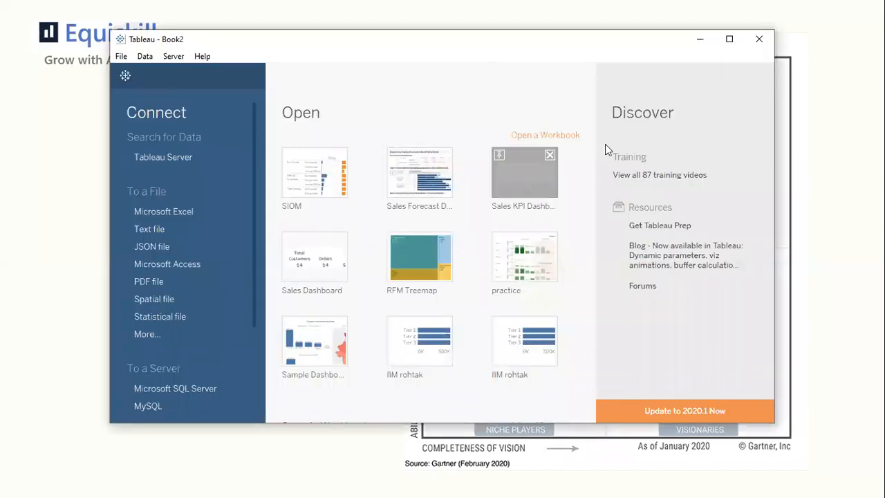
click(729, 38)
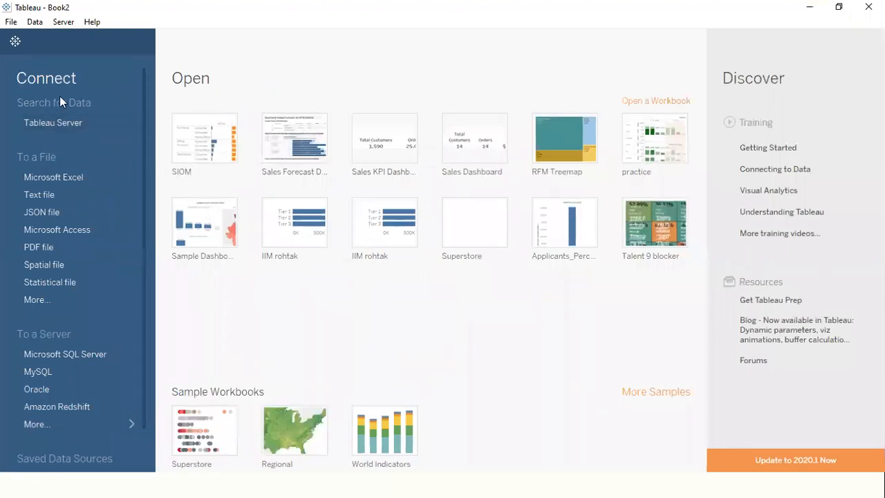
- Connect Tableau to the Global Superstore Excel file and look over its Orders, People and Returns sheets
double_click(165, 108)
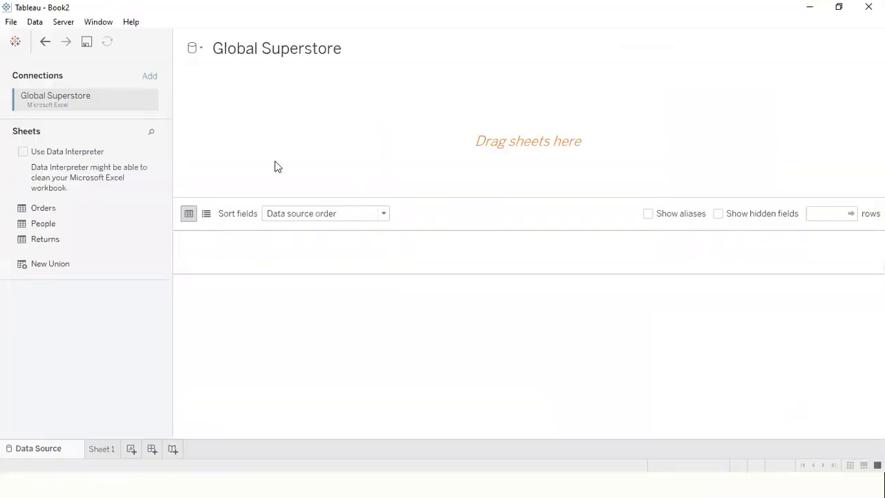
click(40, 208)
click(44, 222)
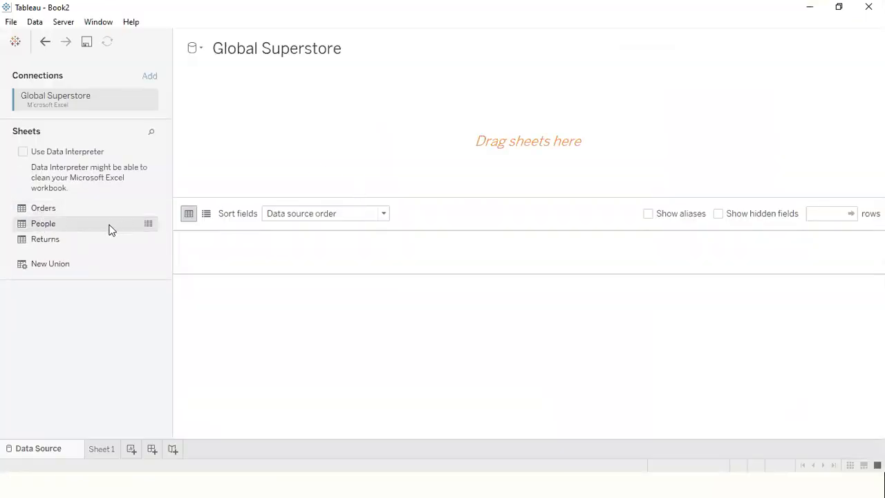
click(155, 236)
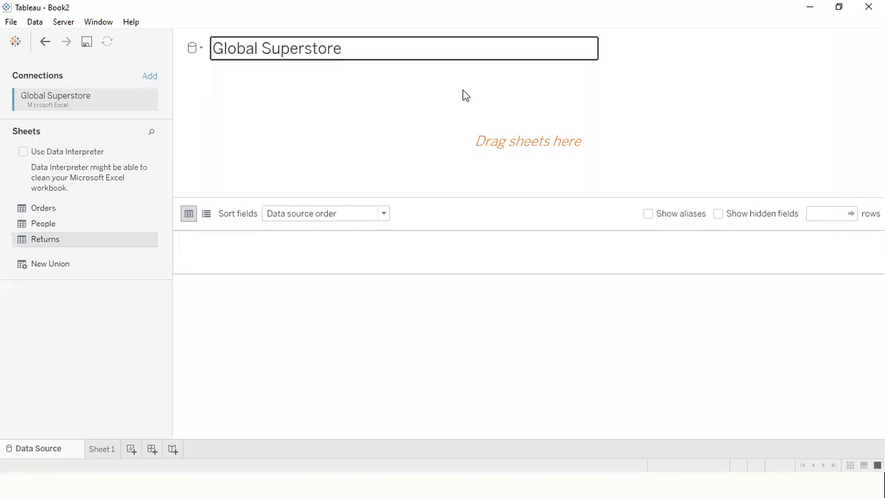
drag(364, 99, 674, 186)
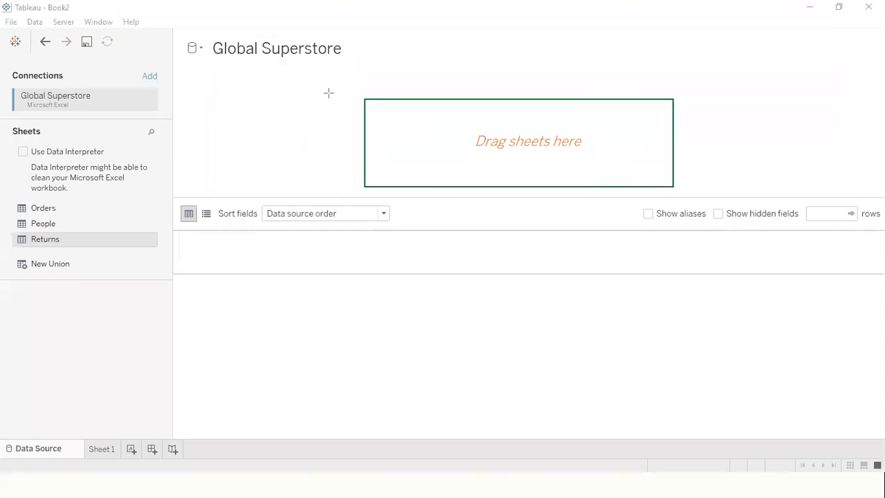
drag(68, 206, 407, 127)
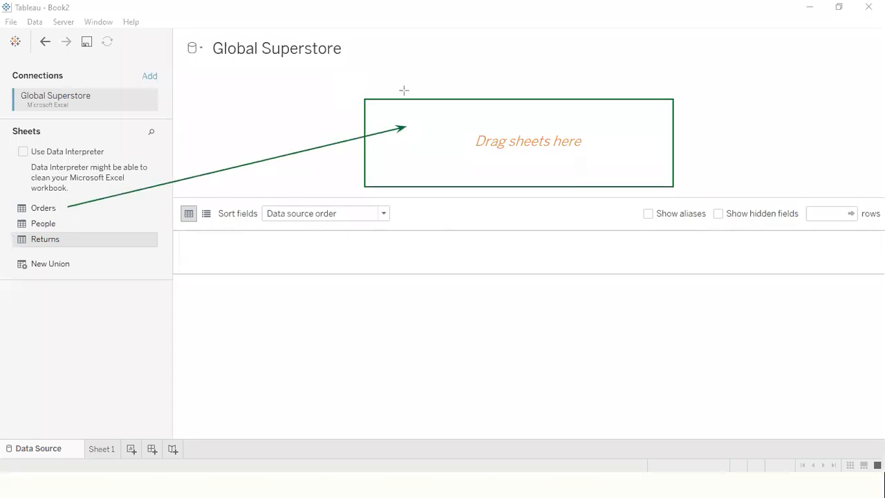
key(Escape)
- Add the Orders sheet to the data source, try the Extract connection type and set it back to Live
mouse_move(43, 208)
mouse_down()
mouse_move(190, 182)
mouse_move(330, 131)
mouse_move(485, 148)
mouse_up()
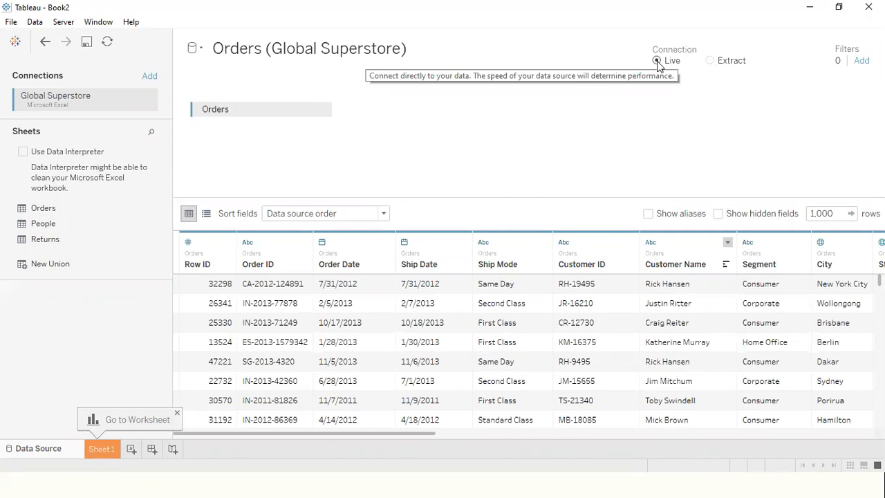
click(711, 61)
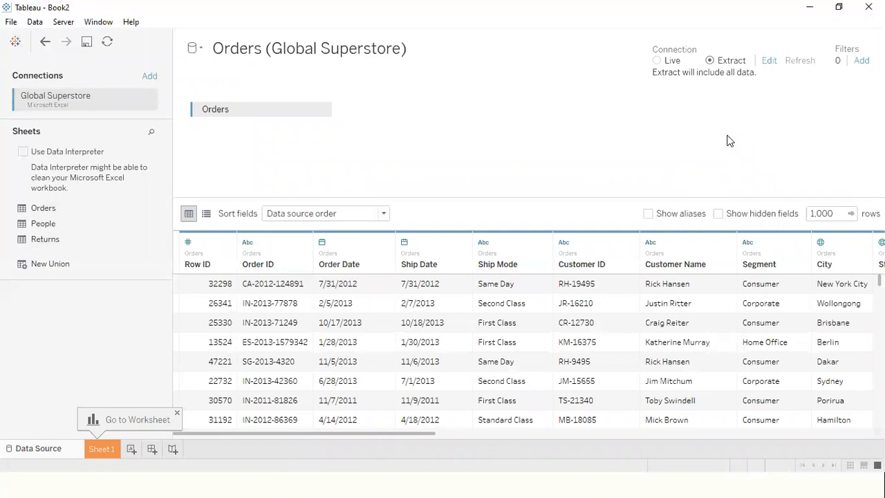
click(657, 60)
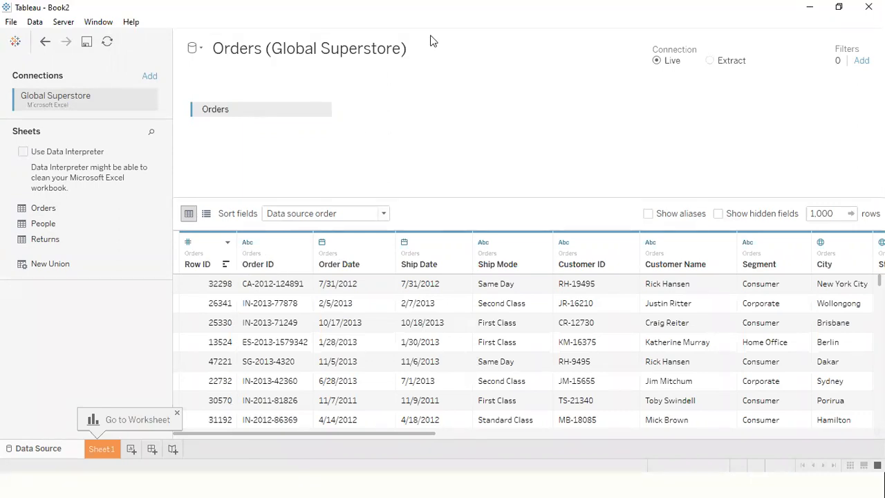
key(alt+Tab)
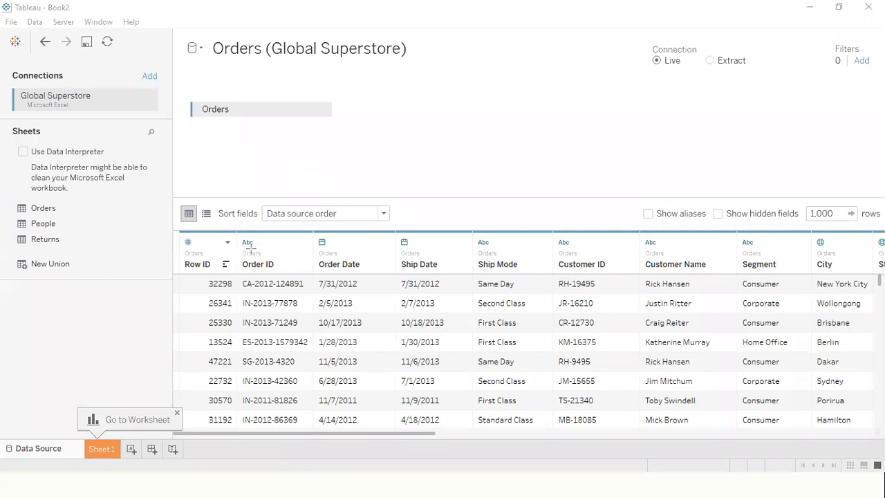
drag(385, 131, 202, 257)
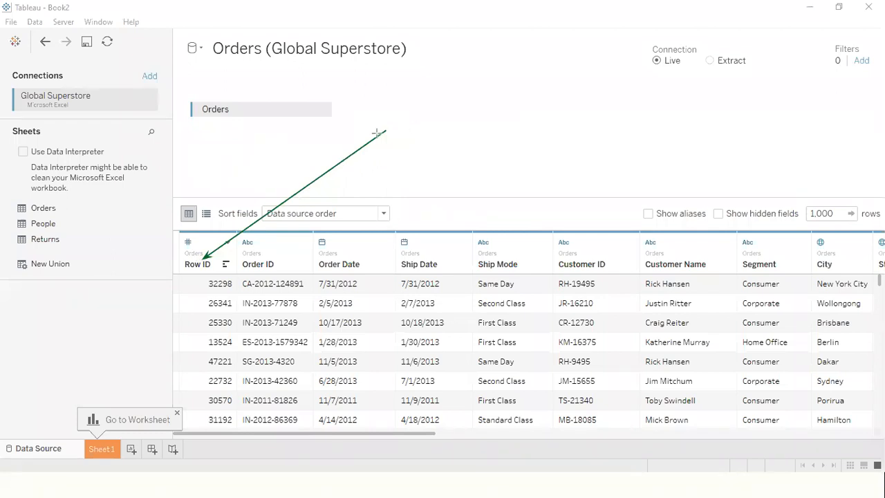
mouse_move(385, 130)
mouse_down()
mouse_move(167, 246)
mouse_move(196, 238)
mouse_up()
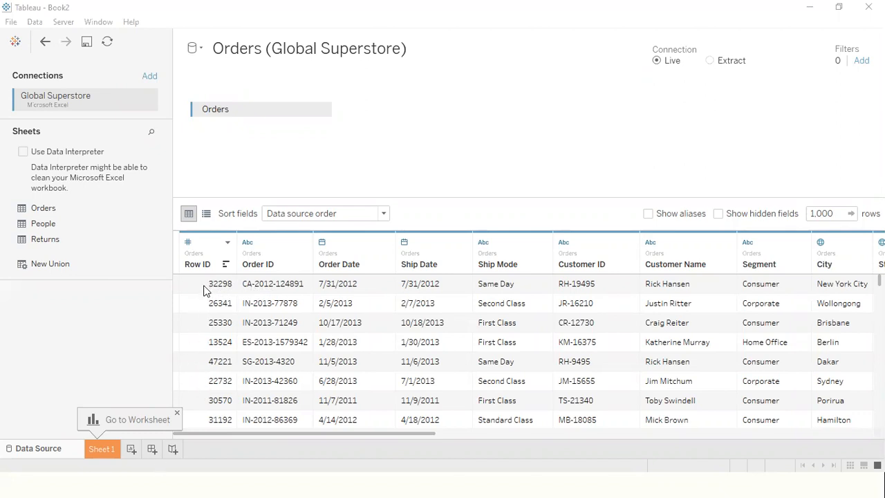
- Change the Row ID column's data type to String and look over the data types of the other Orders columns
click(188, 243)
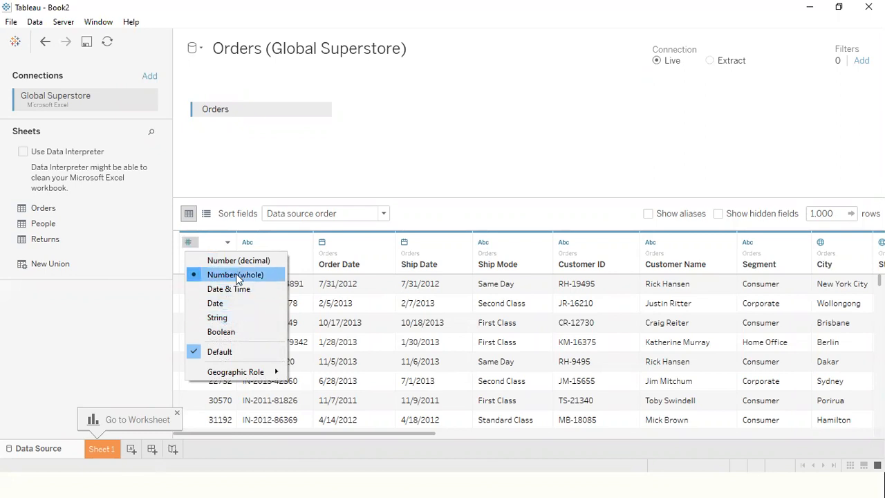
click(217, 317)
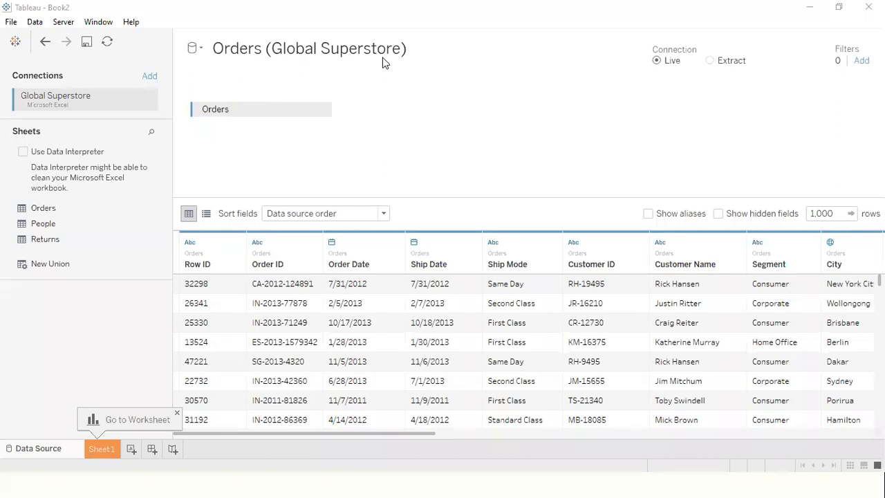
drag(430, 108, 196, 244)
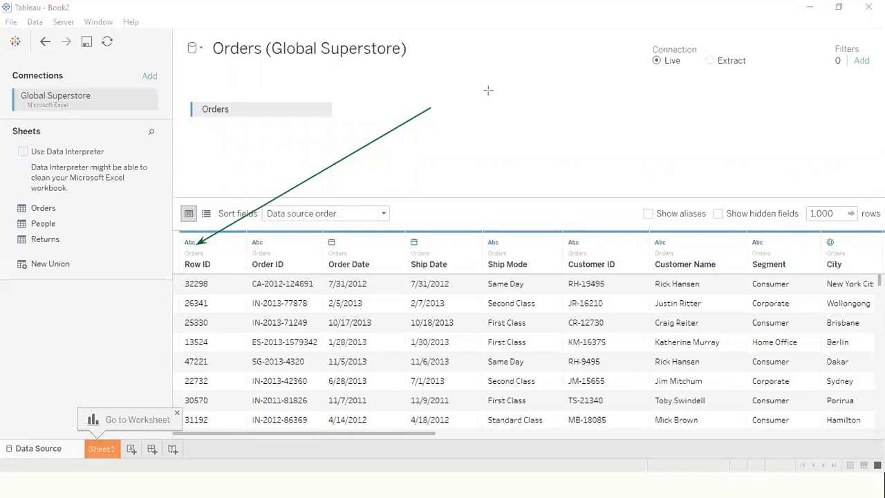
mouse_move(436, 109)
mouse_down()
mouse_move(254, 242)
mouse_move(337, 242)
mouse_up()
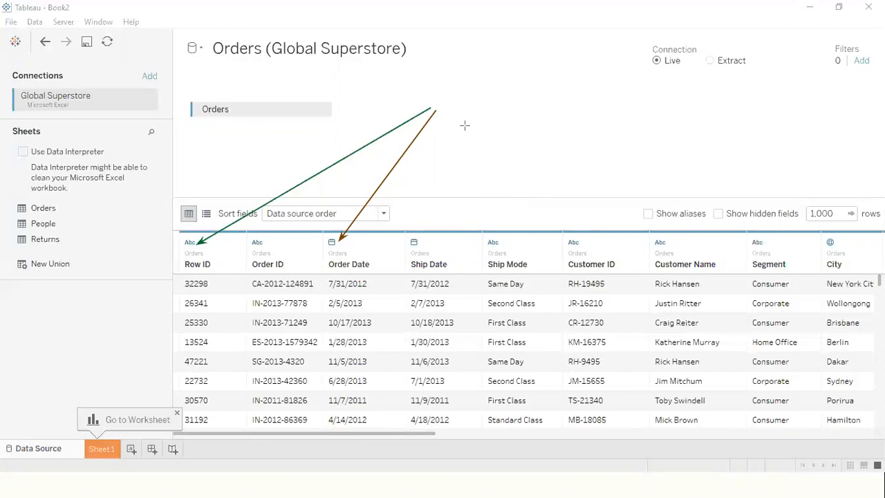
mouse_move(443, 115)
mouse_down()
mouse_move(453, 134)
mouse_move(825, 240)
mouse_up()
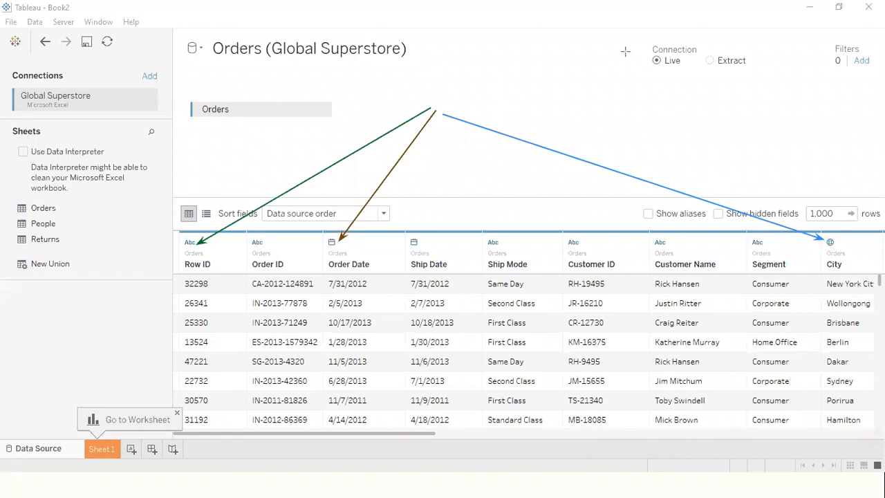
key(e)
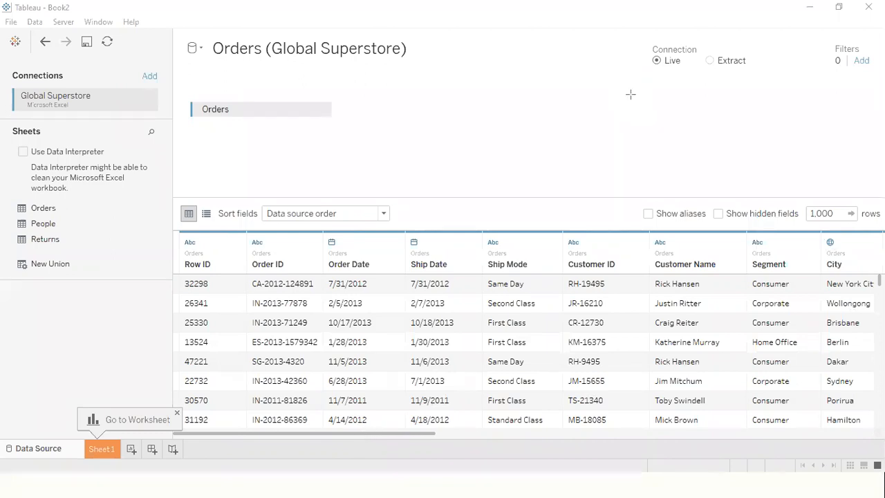
drag(414, 434, 875, 430)
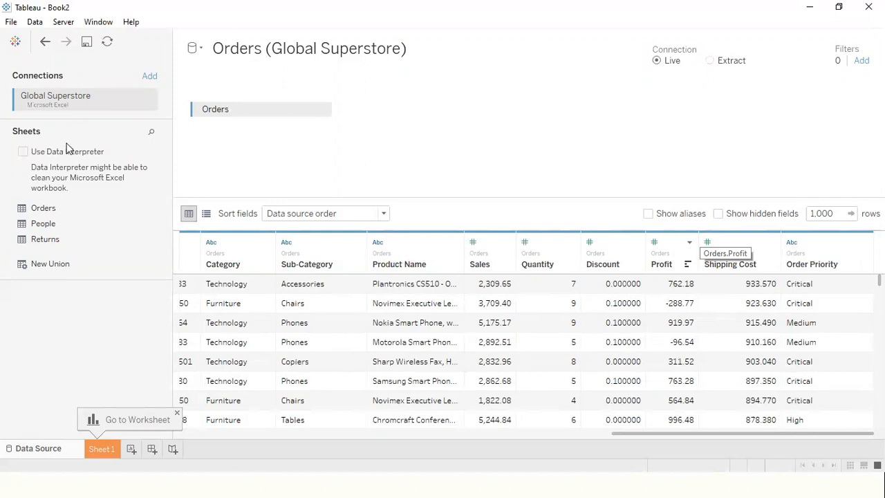
- Try an inner join of the Returns sheet with Orders, and remove Returns from the data source again
drag(54, 228, 385, 111)
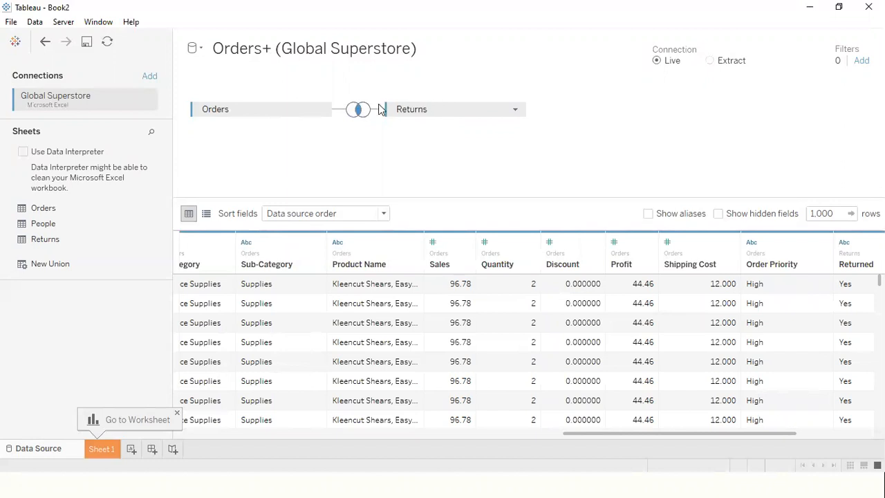
click(359, 115)
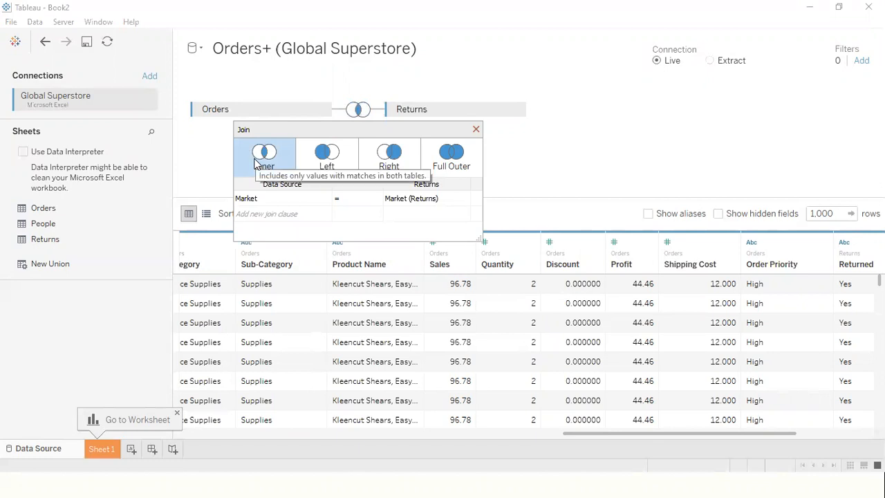
click(476, 129)
click(515, 110)
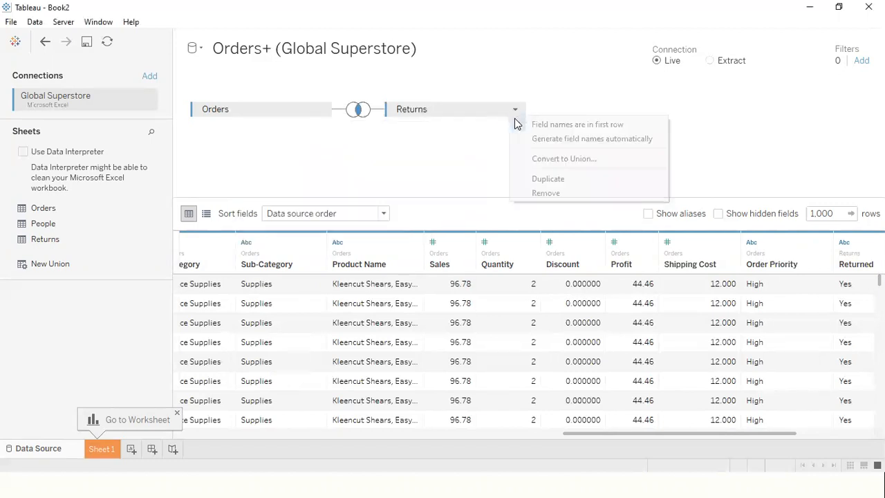
click(552, 193)
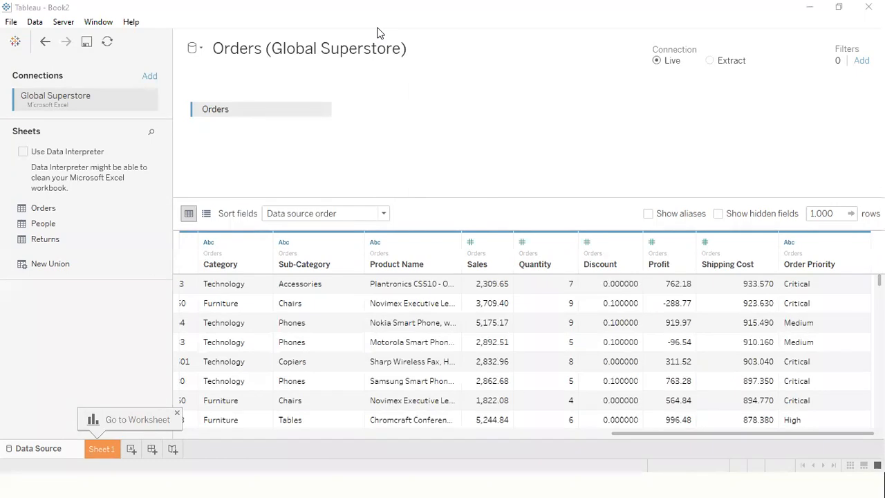
- Open the Sheet 1 worksheet for the Orders data source
mouse_move(609, 105)
mouse_down()
mouse_move(99, 421)
mouse_move(107, 443)
mouse_up()
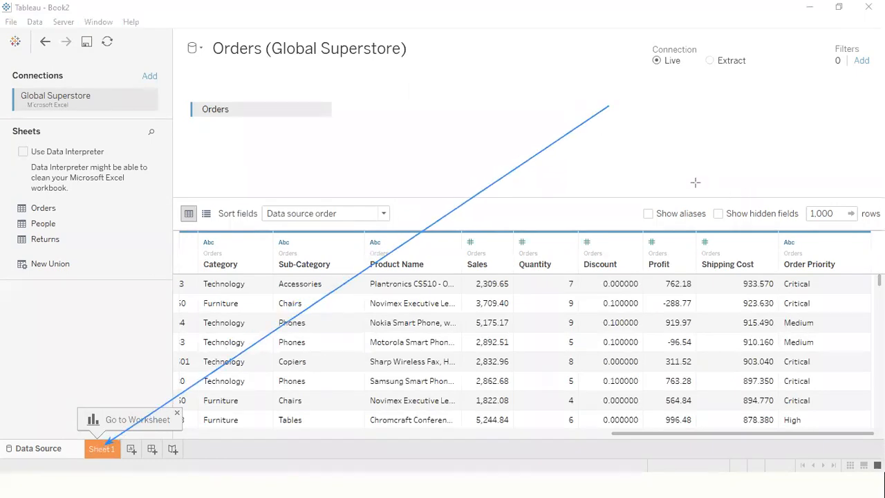
key(ctrl+z)
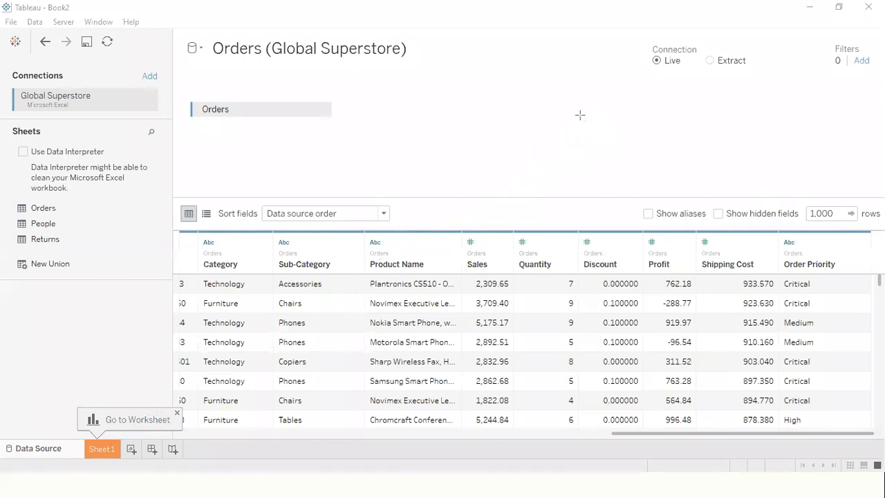
click(96, 450)
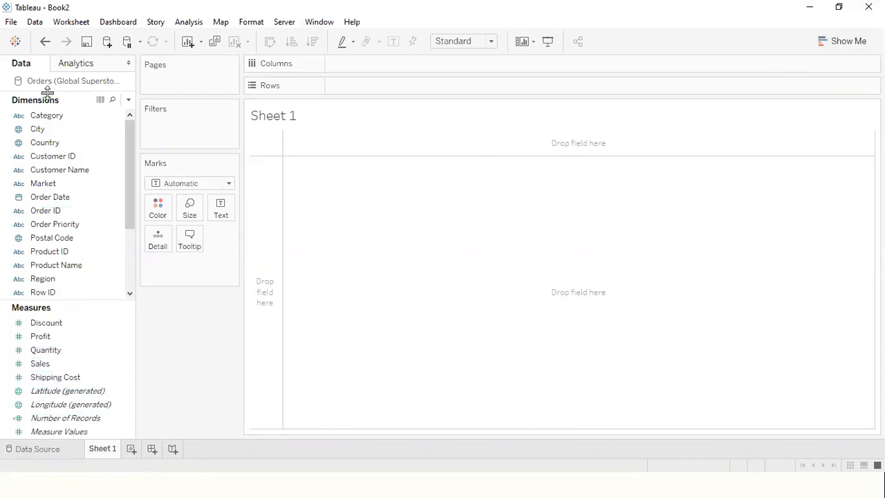
click(430, 25)
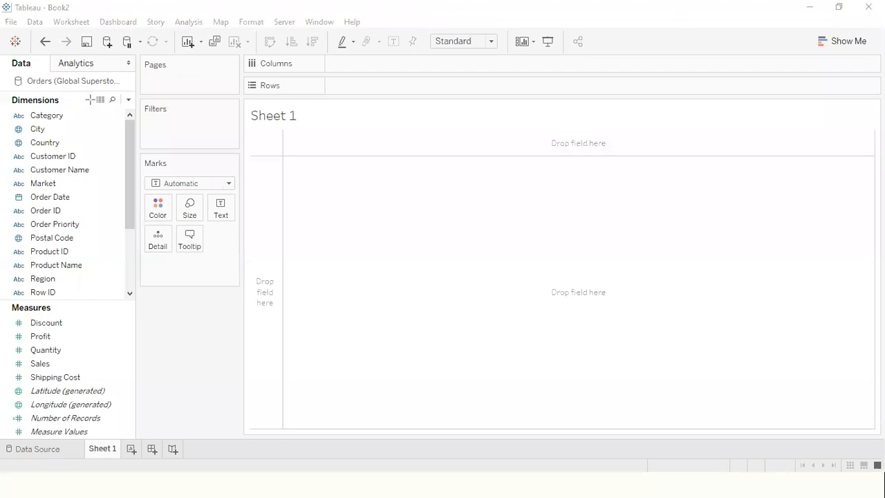
drag(100, 113, 85, 176)
drag(82, 217, 97, 297)
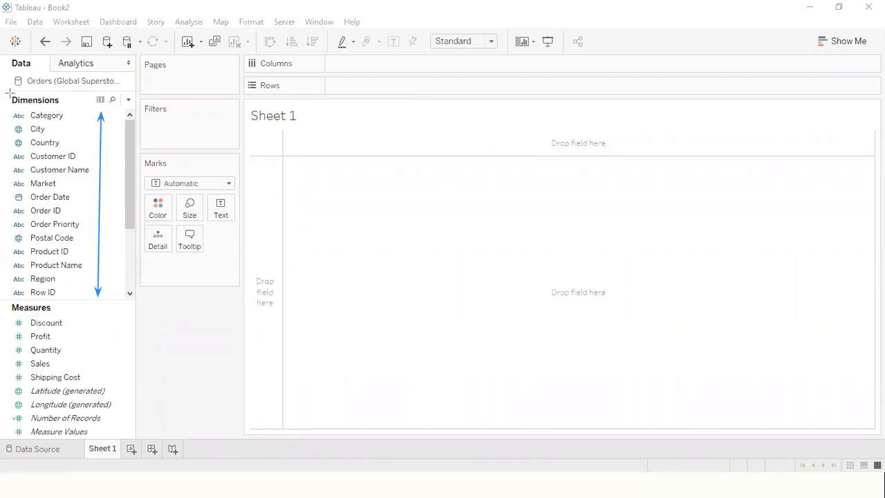
drag(6, 92, 68, 108)
drag(7, 300, 60, 316)
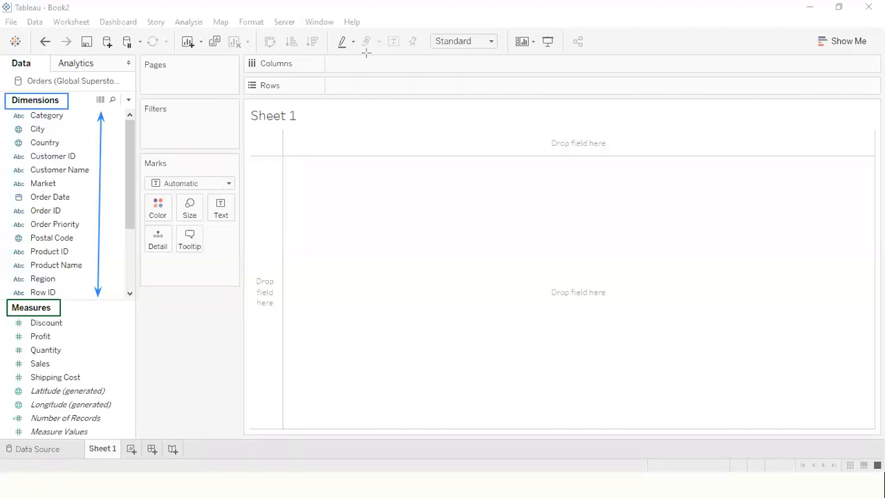
mouse_move(111, 311)
mouse_down()
mouse_move(105, 406)
mouse_move(113, 417)
mouse_move(113, 409)
mouse_up()
key(e)
drag(609, 88, 611, 89)
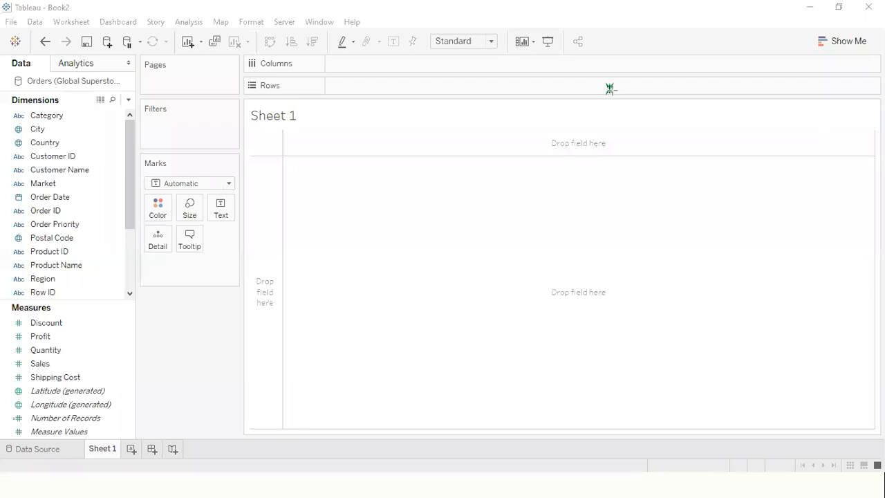
- Examine the worksheet's dimension fields, including Category, City and Customer Name
click(103, 331)
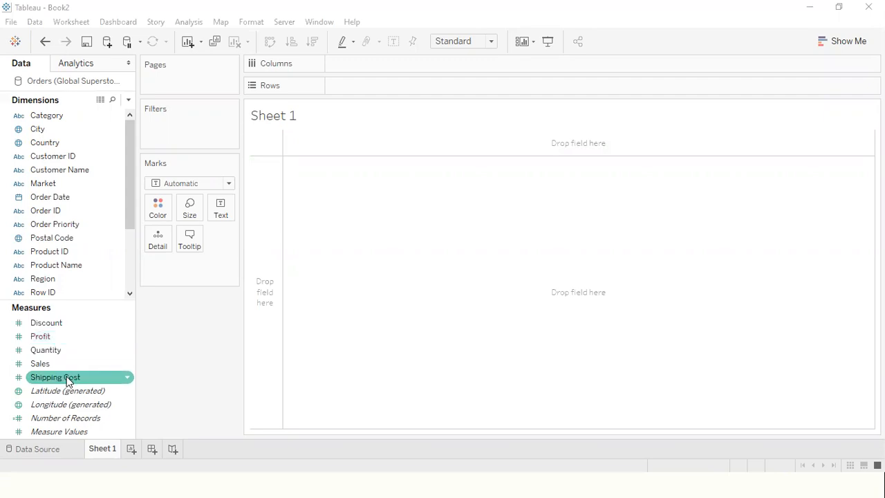
click(72, 130)
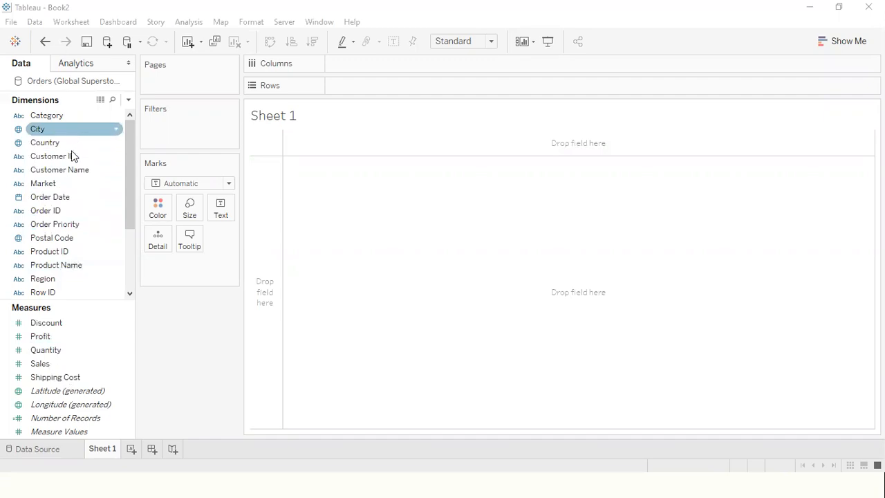
click(69, 172)
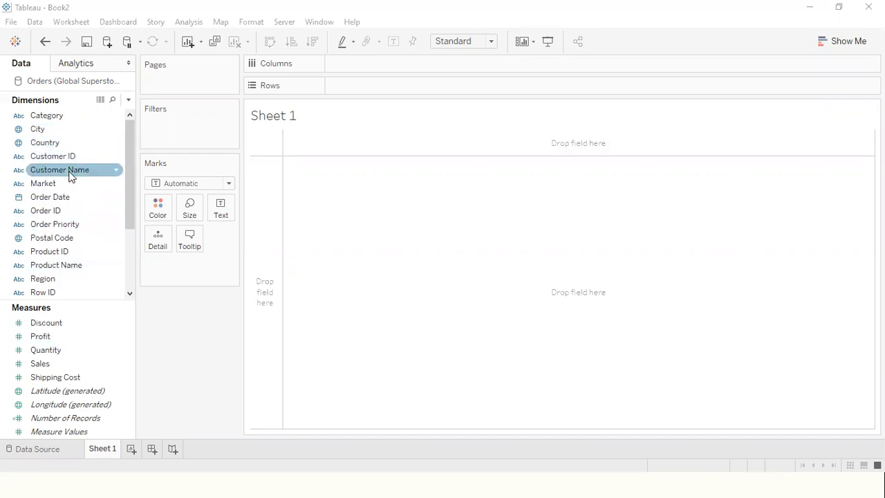
click(78, 131)
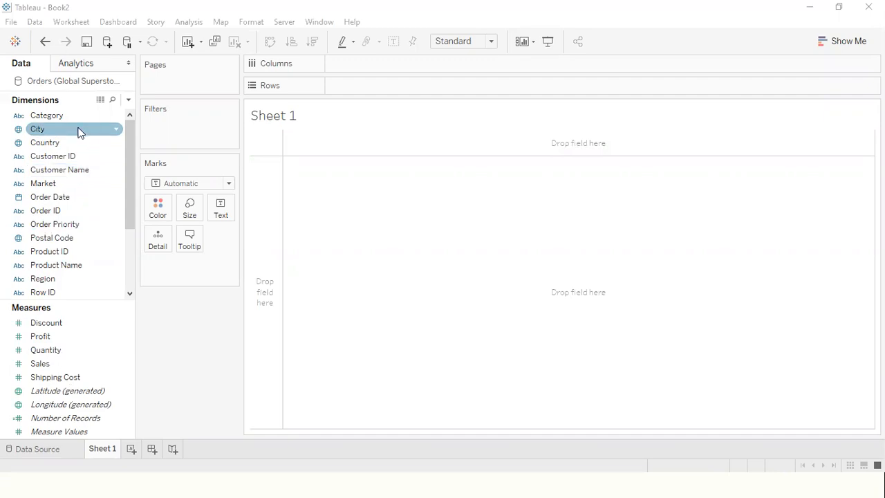
click(90, 114)
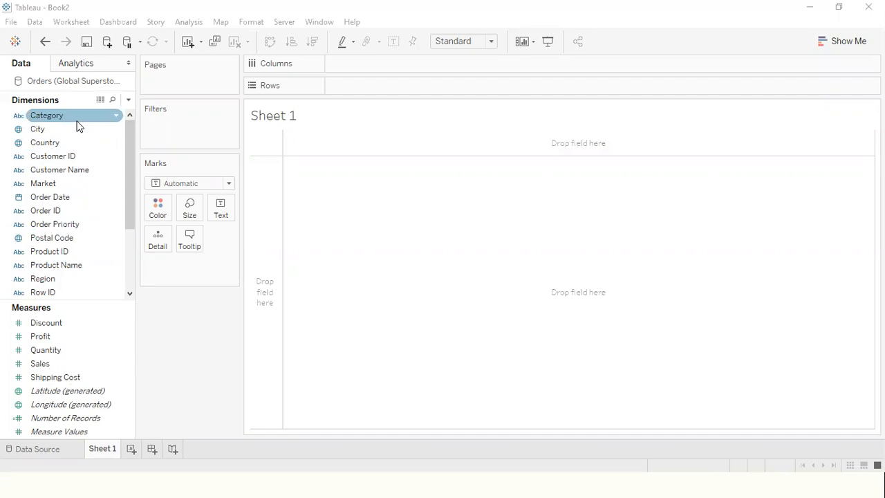
click(83, 130)
- Examine the worksheet's measure fields, including Discount, Profit, Quantity, Sales, Shipping Cost and Number of Records
click(69, 323)
click(55, 419)
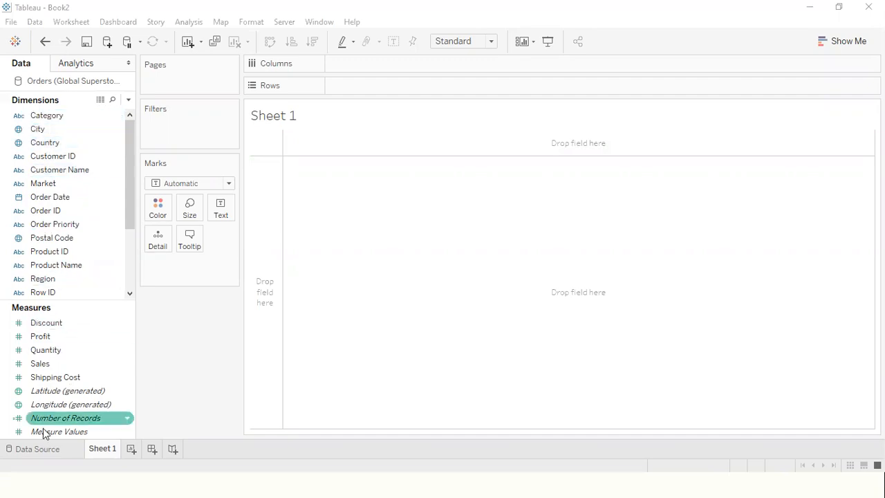
click(69, 364)
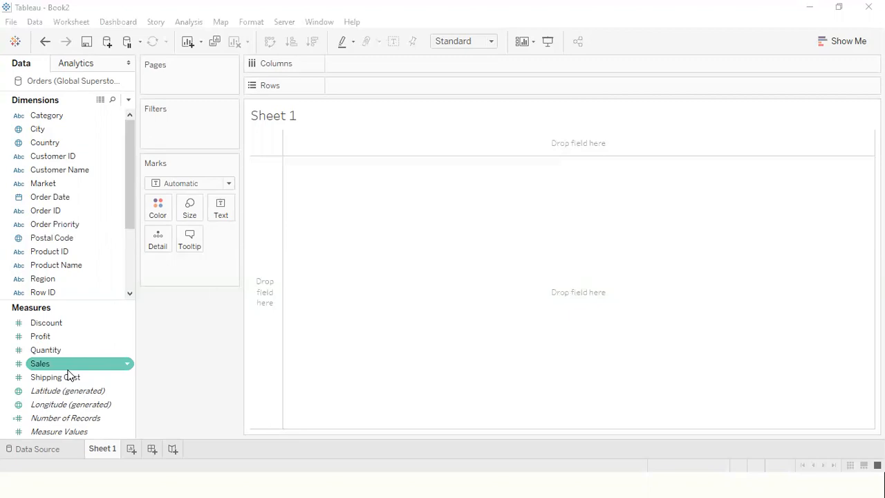
click(72, 336)
click(64, 324)
click(67, 350)
click(65, 364)
click(67, 379)
click(71, 324)
click(72, 337)
click(67, 380)
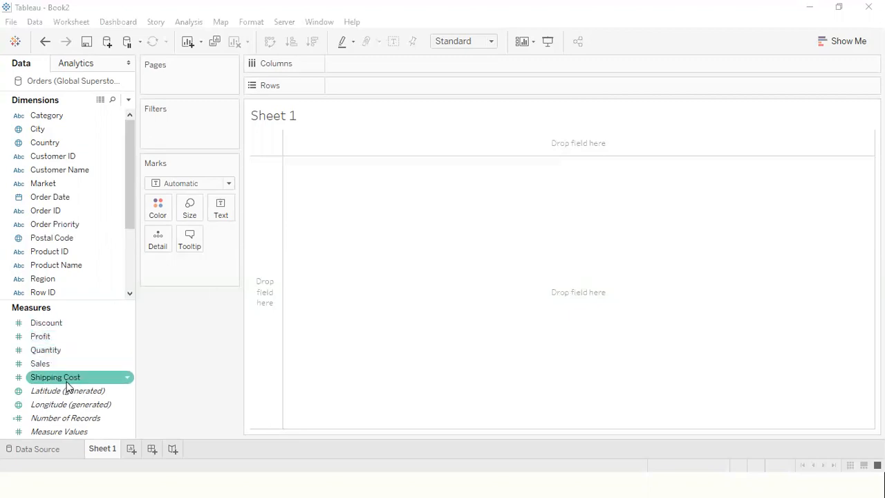
click(61, 350)
click(57, 337)
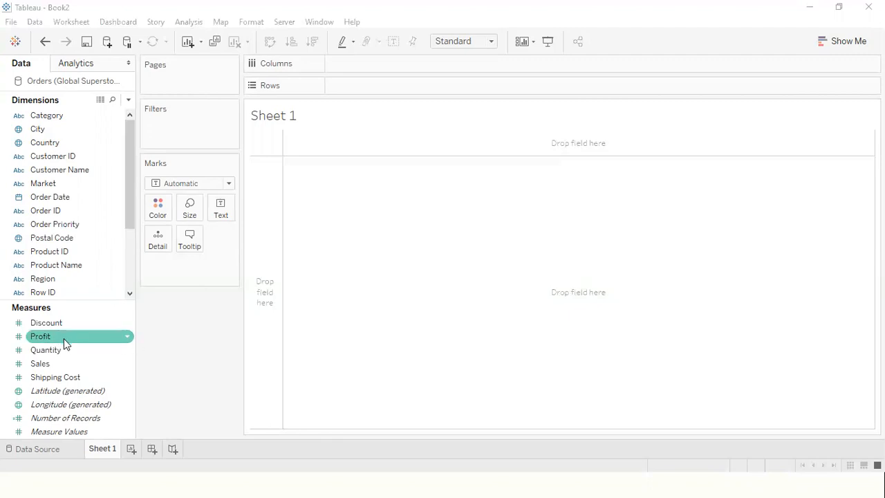
click(71, 363)
click(77, 378)
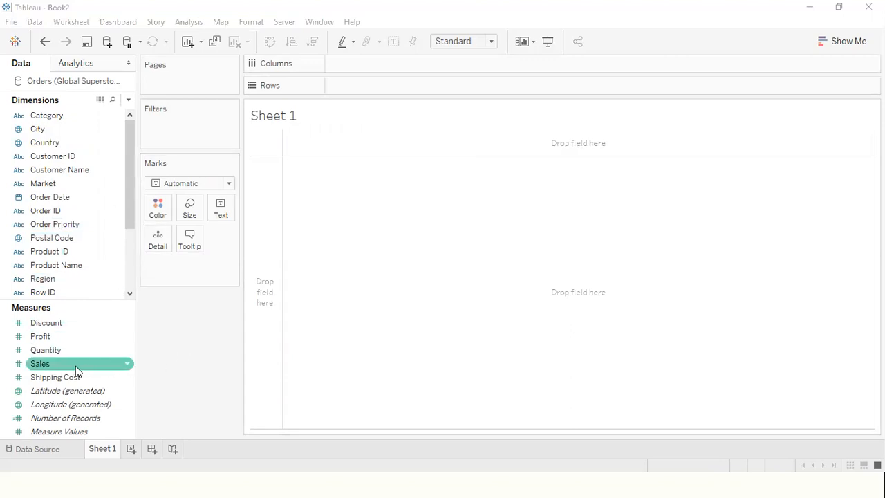
- Build a bar chart of total sales by category, with Sales on Rows and Category on Columns, and inspect its bars
drag(76, 365, 381, 93)
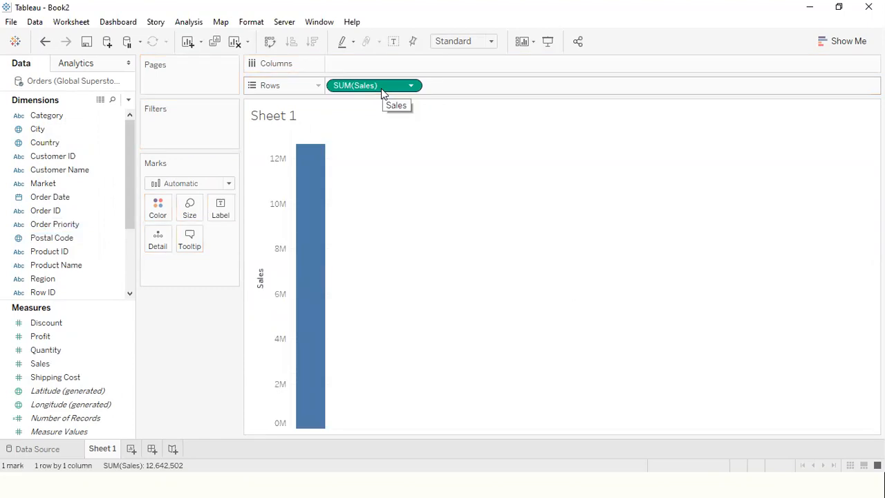
mouse_move(317, 166)
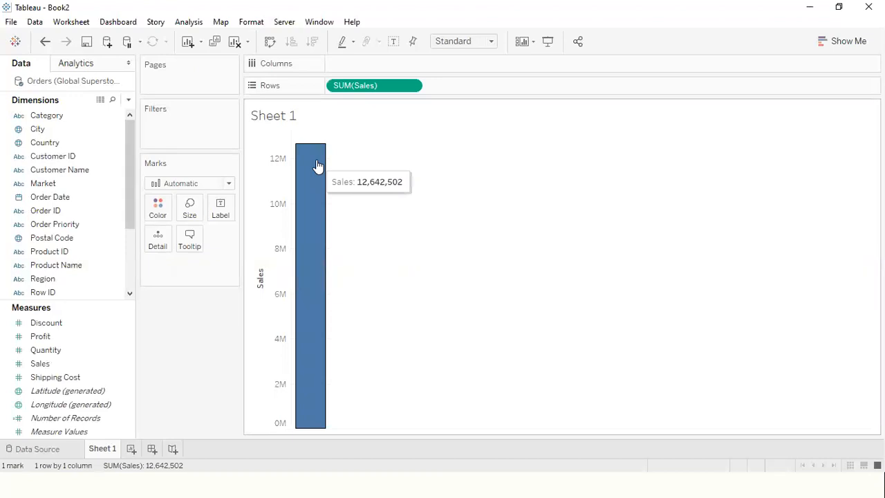
click(65, 116)
drag(65, 116, 370, 64)
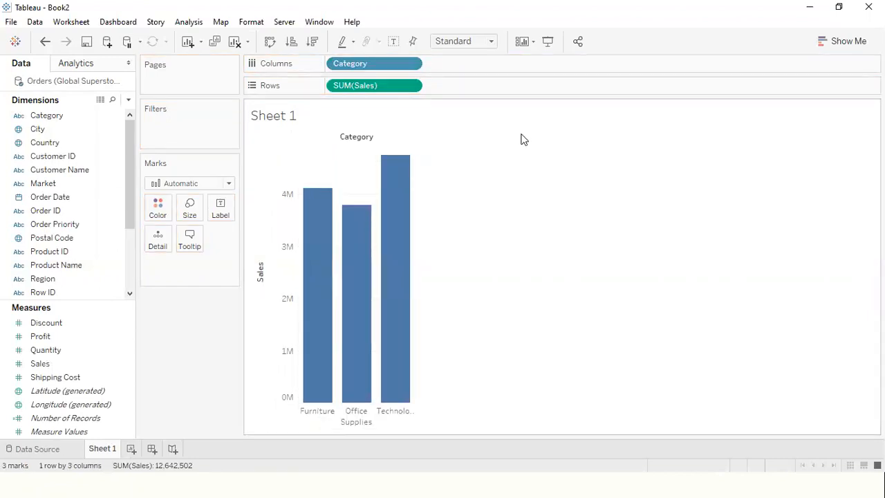
mouse_move(327, 271)
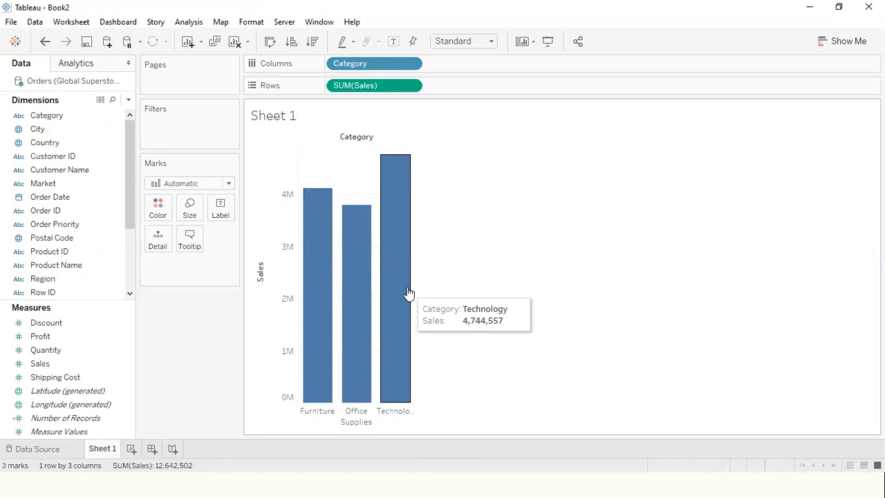
- Review the options for the Sales field on Rows, including its quick table calculations, without applying any
click(411, 86)
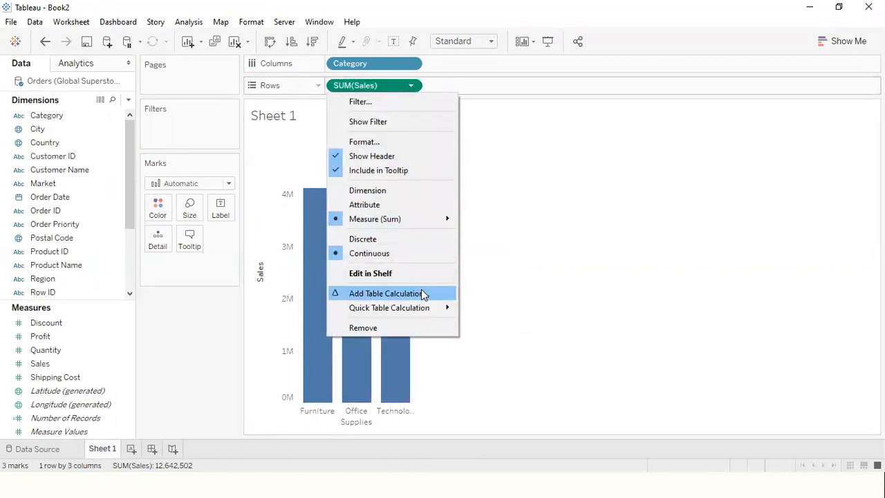
mouse_move(423, 309)
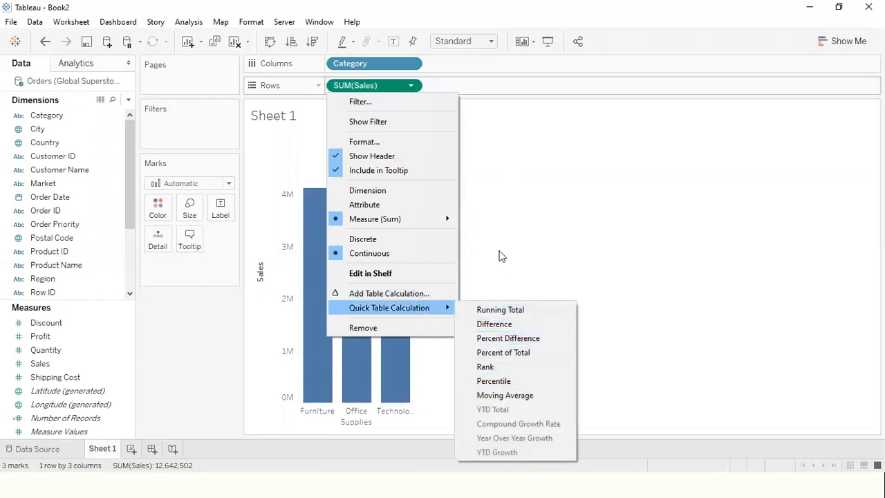
click(510, 204)
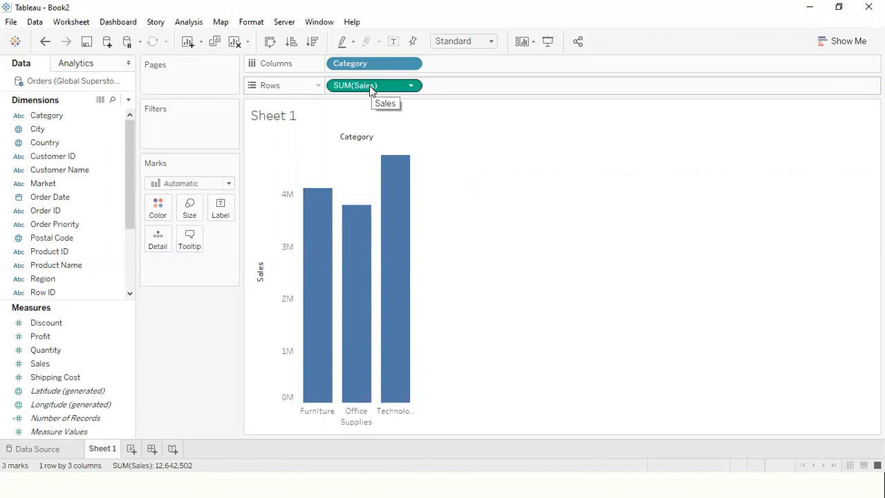
- Clear the worksheet by removing Sales from Rows and Category from Columns
drag(385, 89, 235, 332)
drag(380, 61, 194, 340)
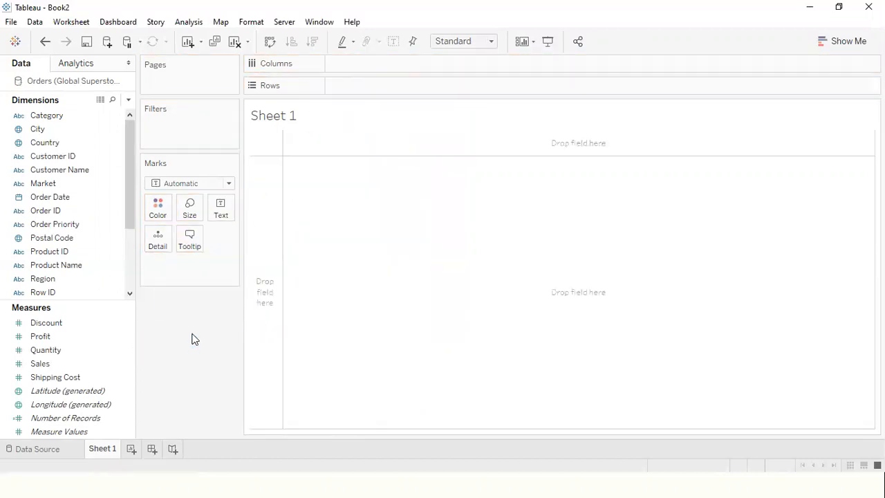
- Build a bar chart of quantity by category, with Category on Columns and Quantity on Rows, and inspect its bars
click(67, 116)
drag(67, 116, 362, 63)
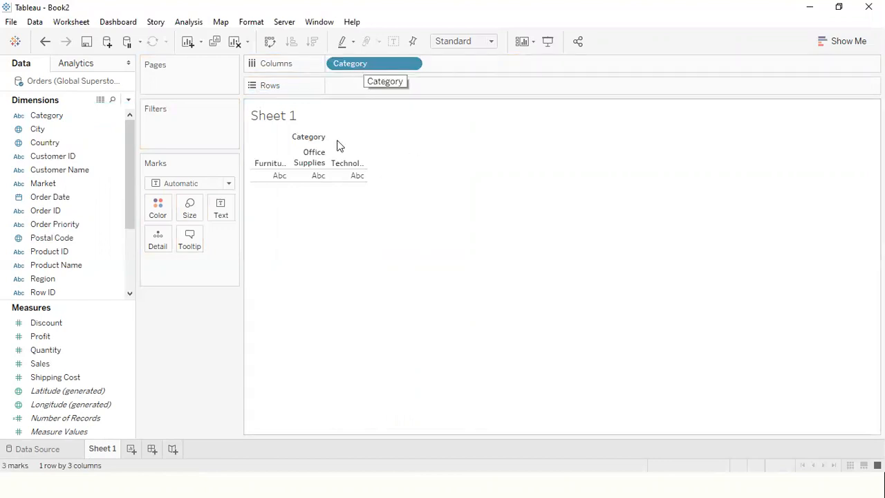
mouse_move(279, 182)
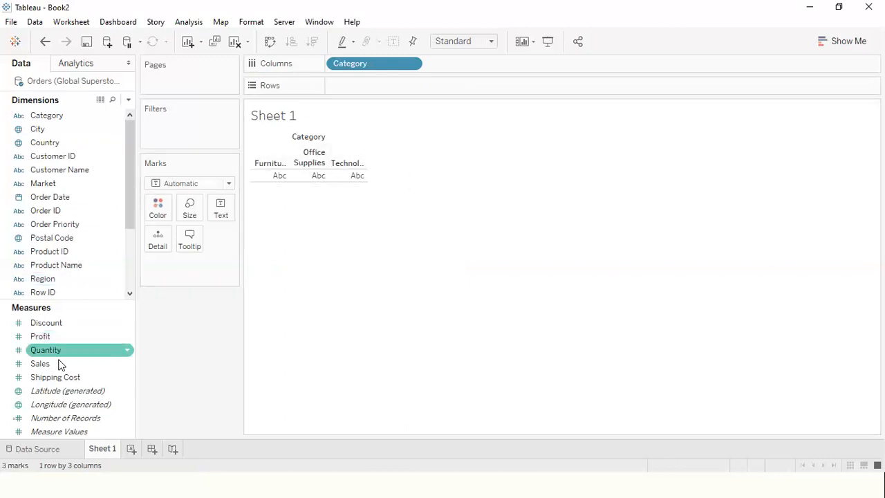
drag(61, 365, 379, 90)
mouse_move(346, 324)
mouse_move(399, 355)
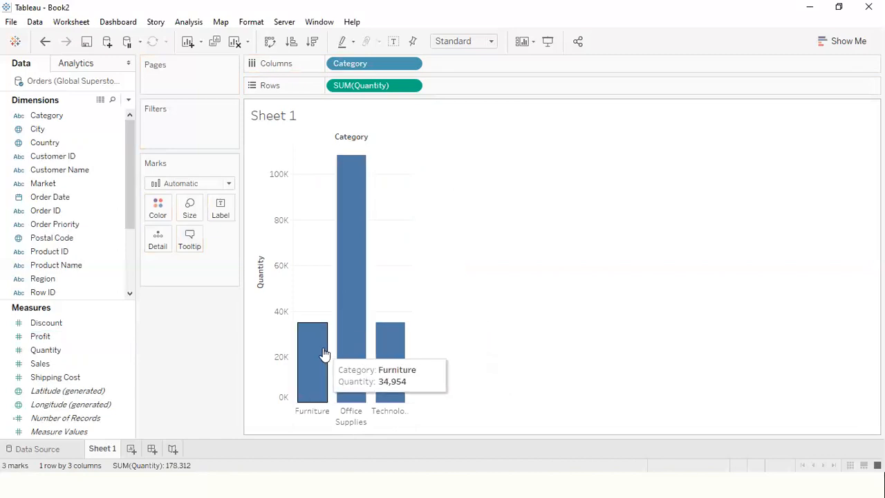
- Replace Quantity with Profit on Rows to chart profit by category, and inspect the bars
drag(381, 86, 185, 339)
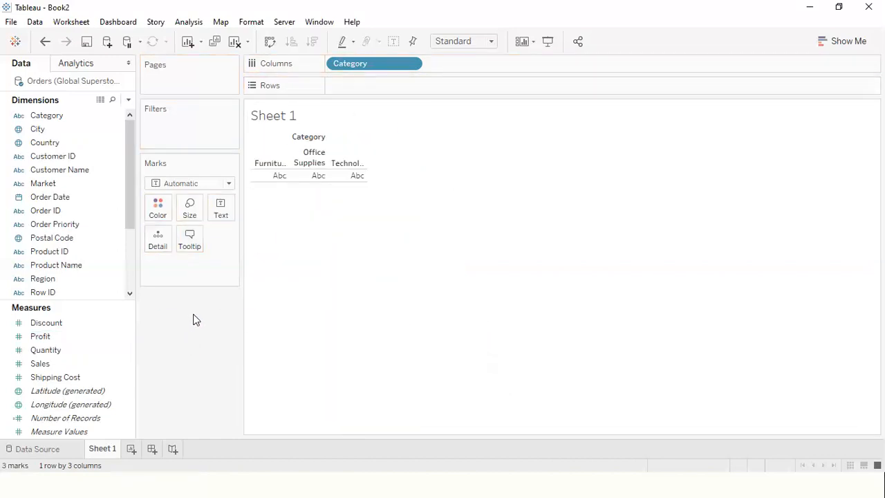
drag(38, 337, 356, 91)
mouse_move(332, 349)
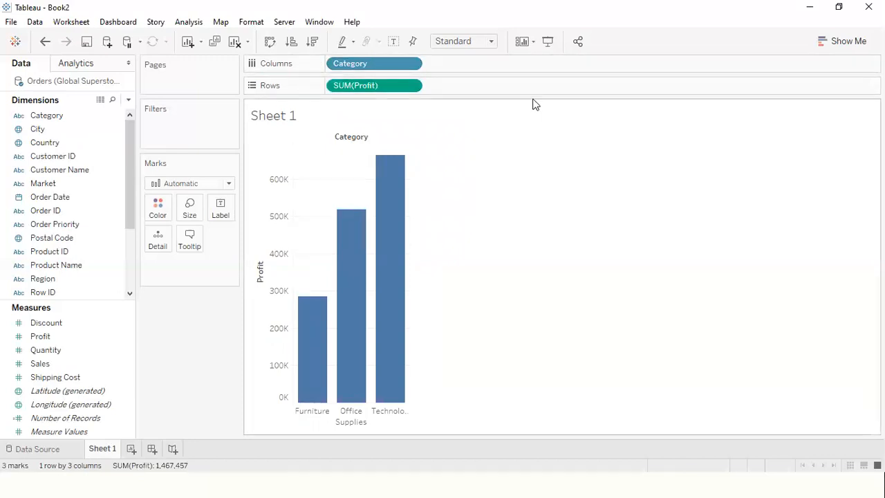
- Clear the profit chart and build a sales by category chart, with Sales on Rows and Category on Columns
drag(375, 92, 205, 360)
drag(350, 66, 184, 335)
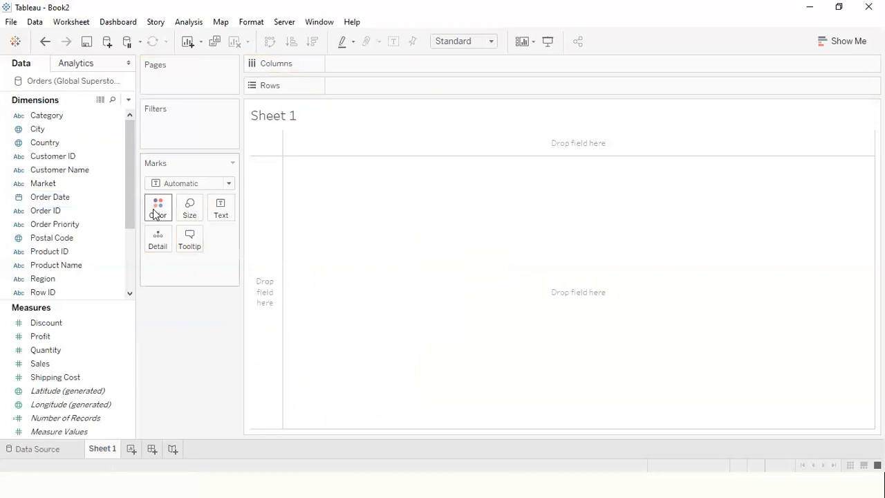
click(43, 118)
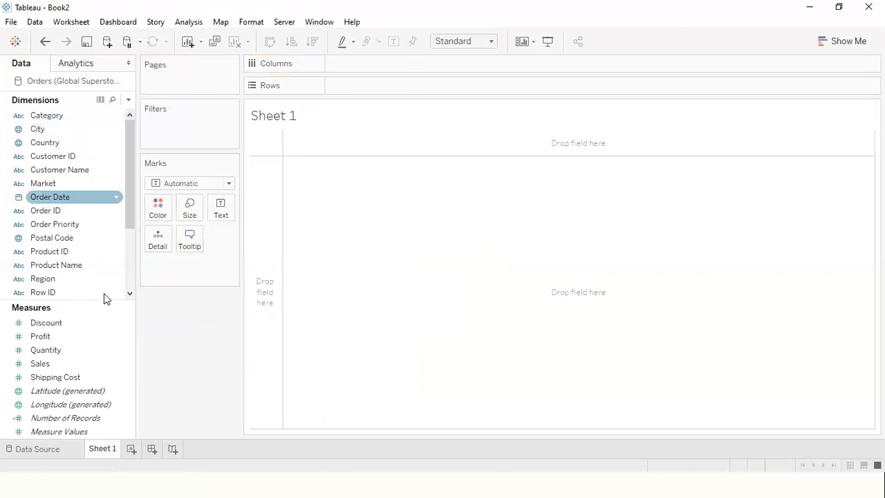
mouse_move(69, 364)
mouse_down()
mouse_move(339, 198)
mouse_move(380, 87)
mouse_up()
mouse_move(88, 118)
mouse_down()
mouse_move(356, 83)
mouse_move(399, 66)
mouse_up()
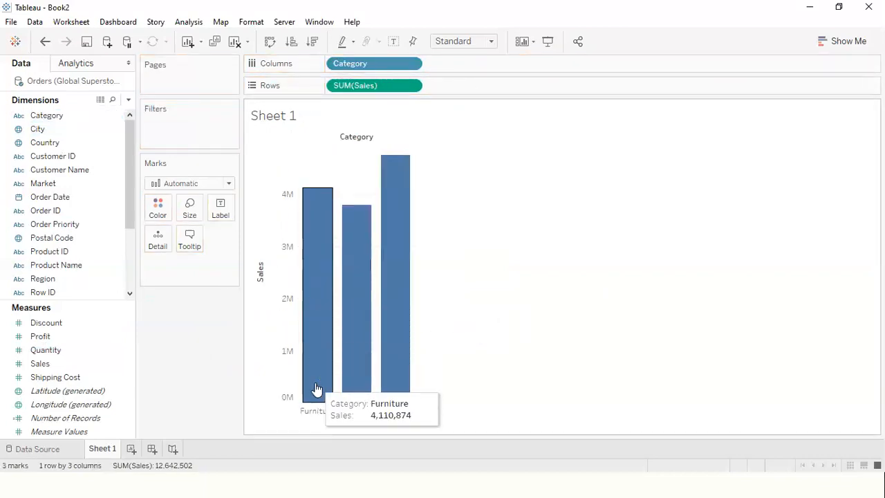
- Color the sales bars by Category and inspect them
drag(47, 116, 160, 214)
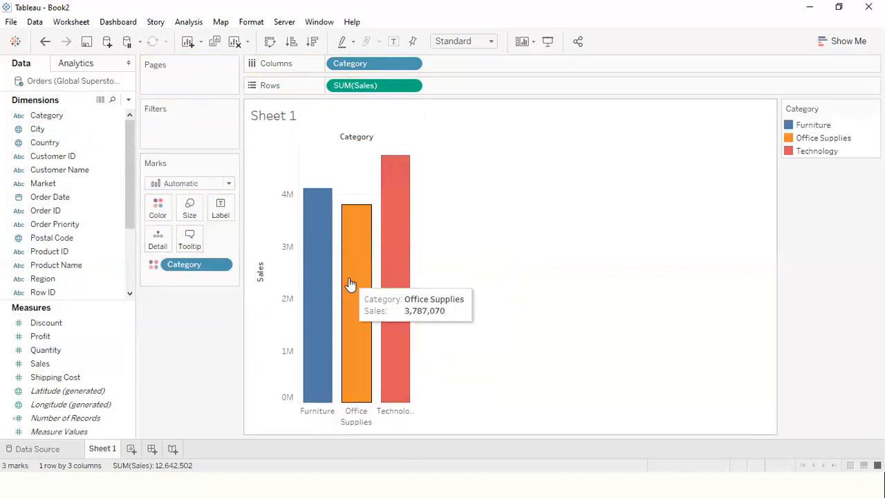
mouse_move(360, 297)
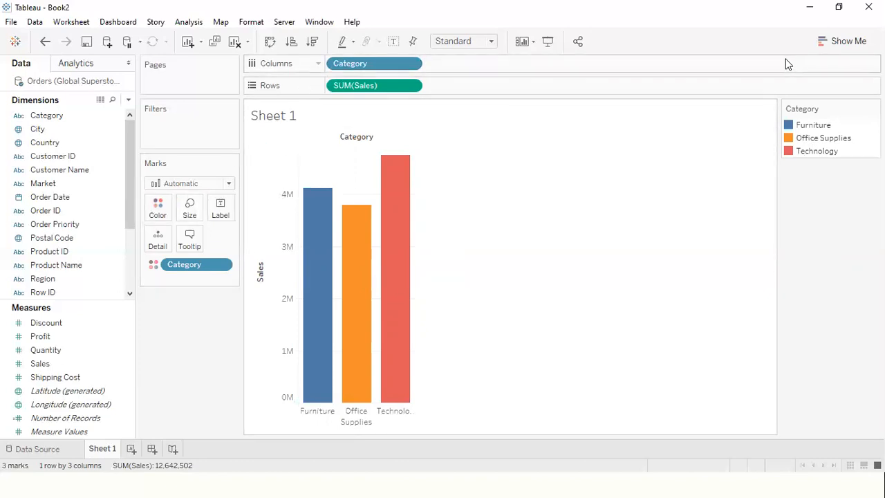
click(834, 41)
click(835, 41)
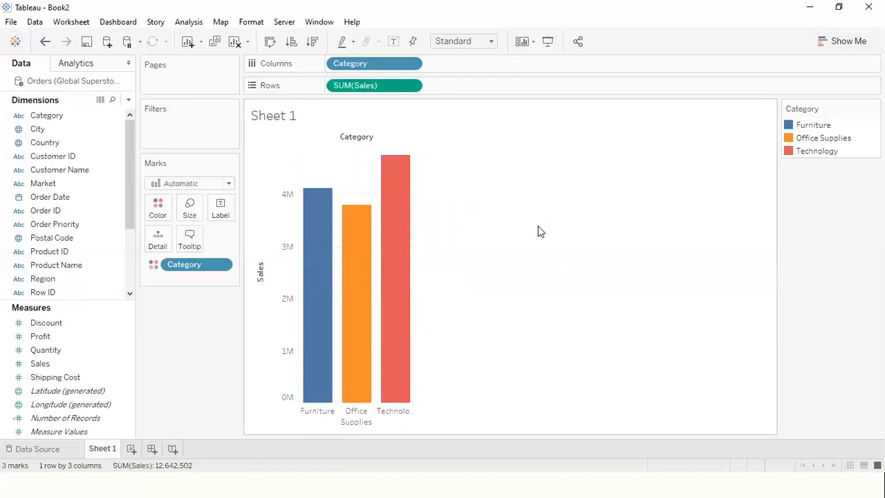
- Empty the worksheet by removing Sales from Rows, Category from Columns and the Category color from the marks
drag(376, 86, 242, 332)
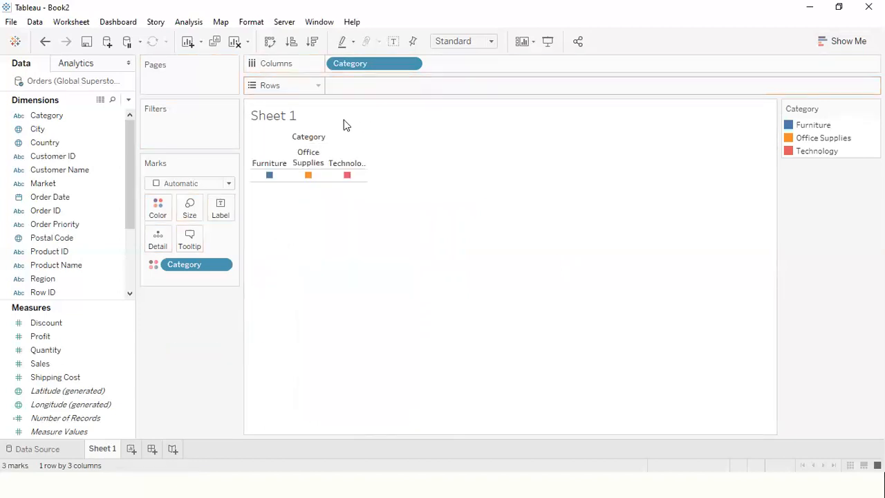
drag(380, 63, 194, 351)
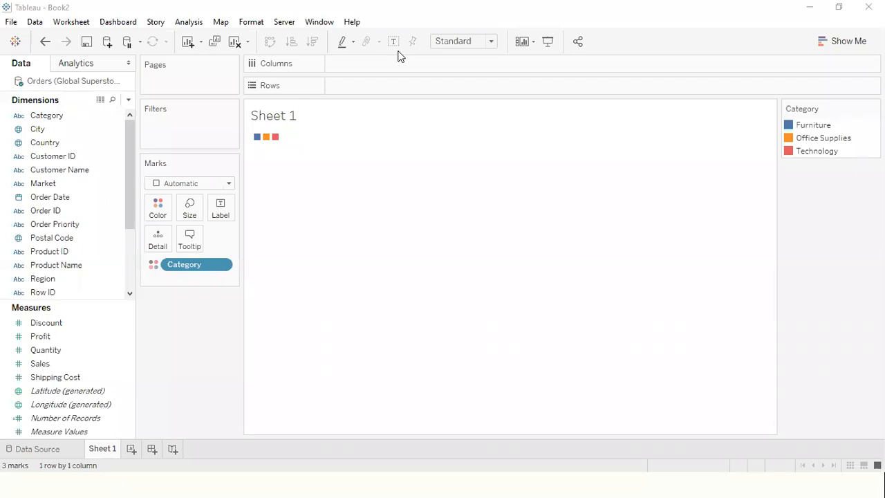
drag(146, 298, 230, 404)
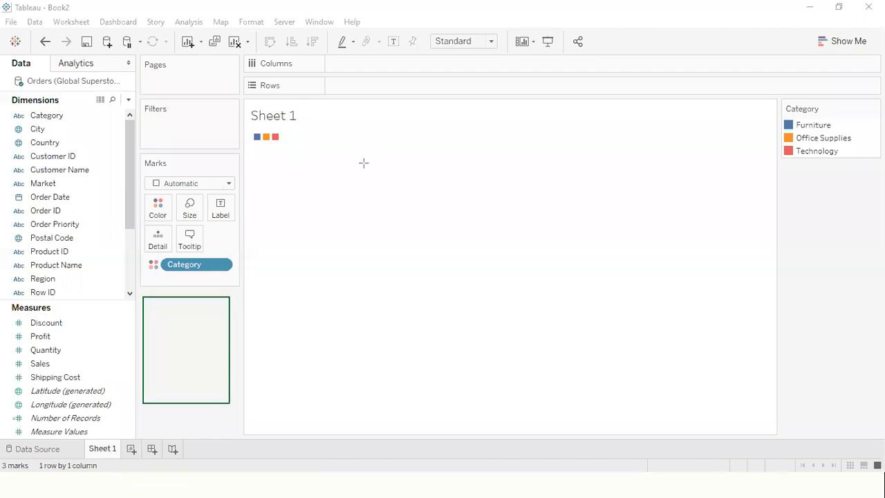
mouse_move(388, 114)
mouse_down()
mouse_move(193, 324)
mouse_move(207, 322)
mouse_up()
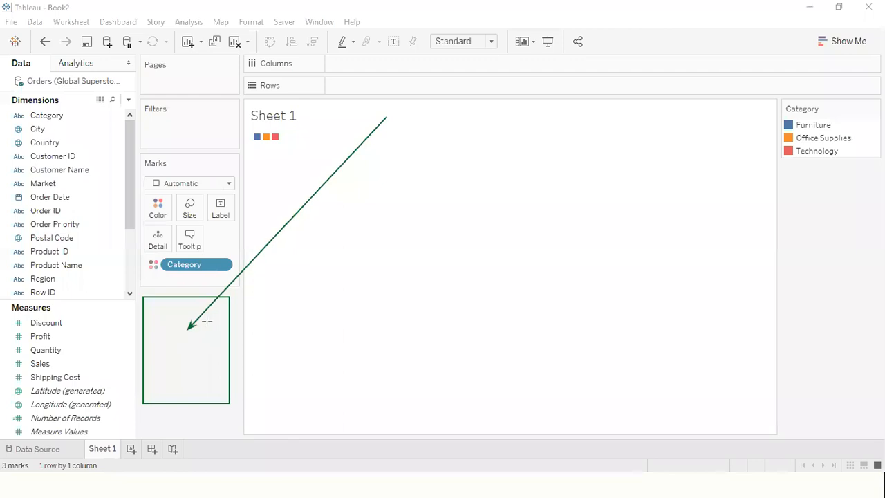
click(625, 42)
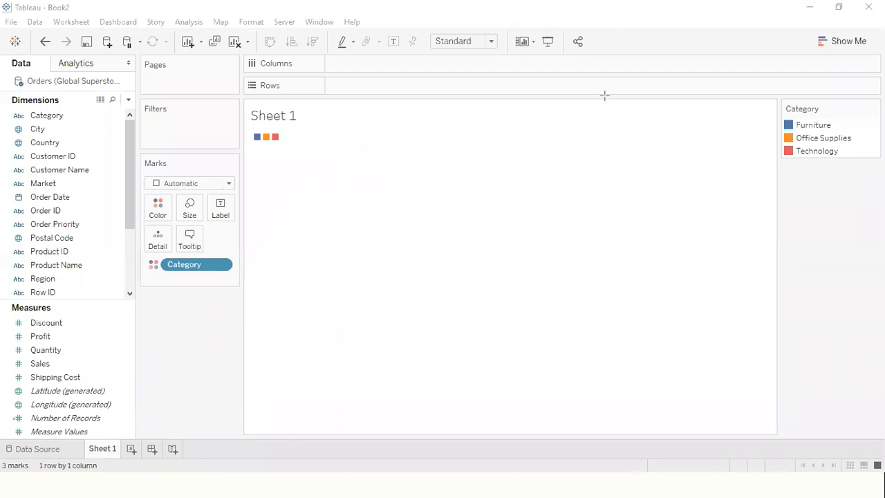
drag(186, 266, 176, 350)
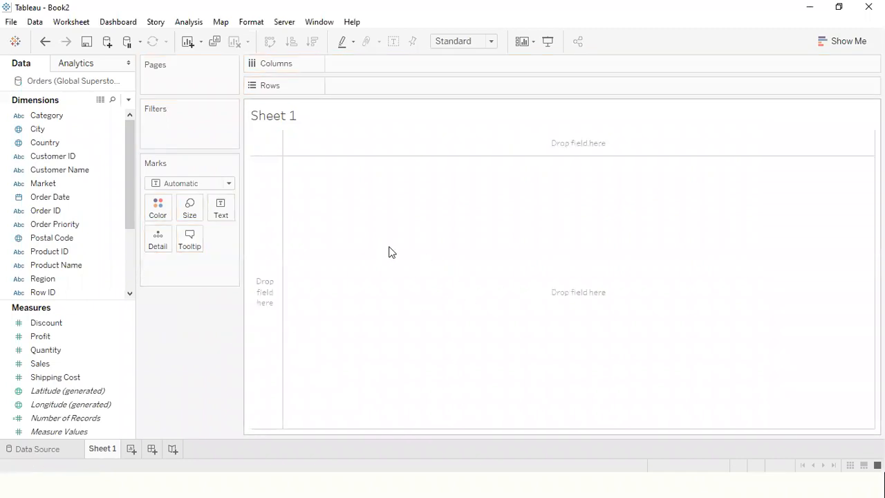
- Select Sales and Category together and create a horizontal bar chart of them with Show Me
click(844, 42)
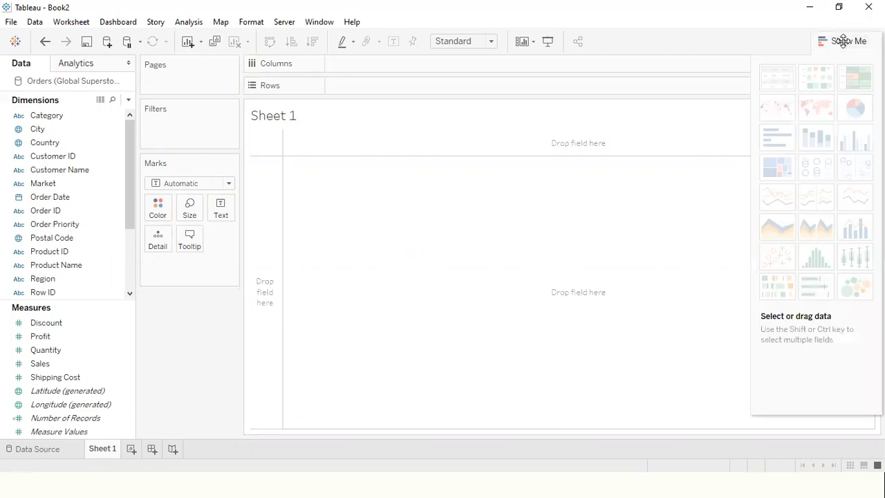
click(844, 42)
click(66, 350)
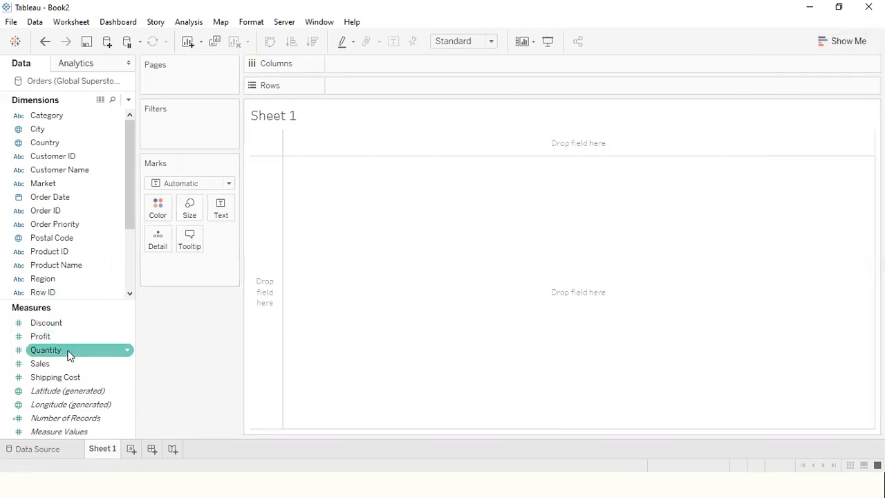
ctrl+click(64, 362)
ctrl+click(69, 116)
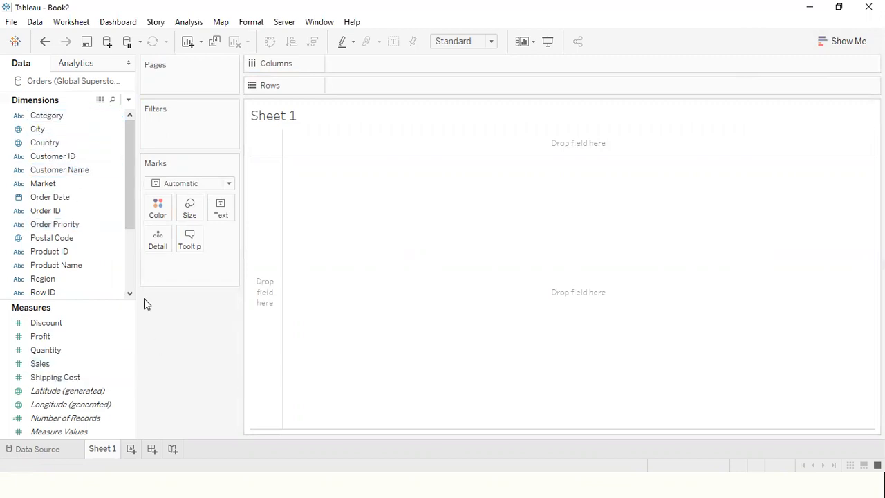
click(41, 377)
click(39, 363)
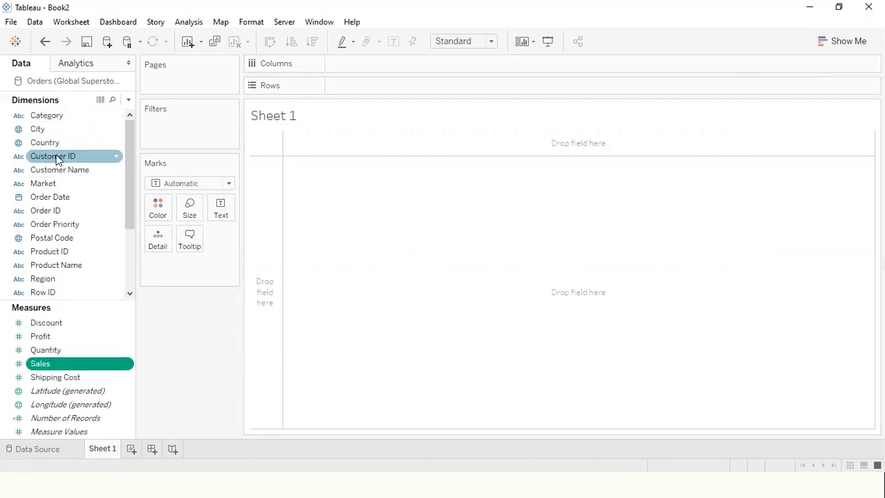
ctrl+click(68, 119)
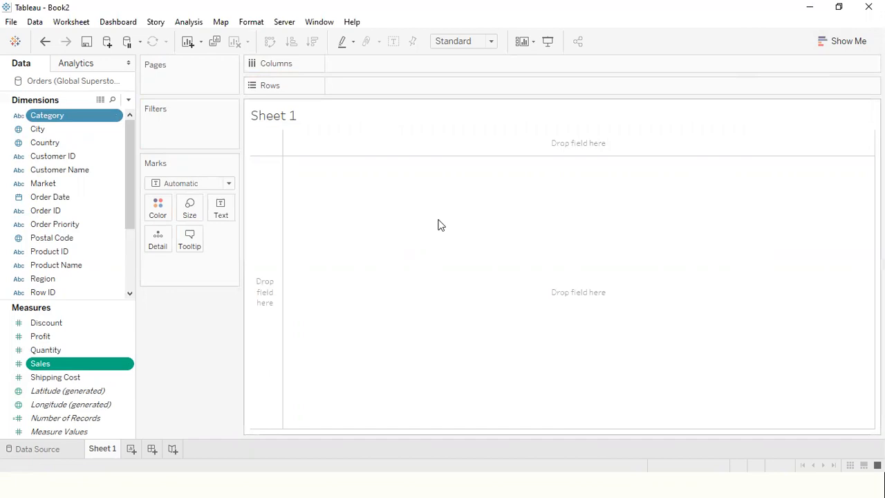
click(835, 43)
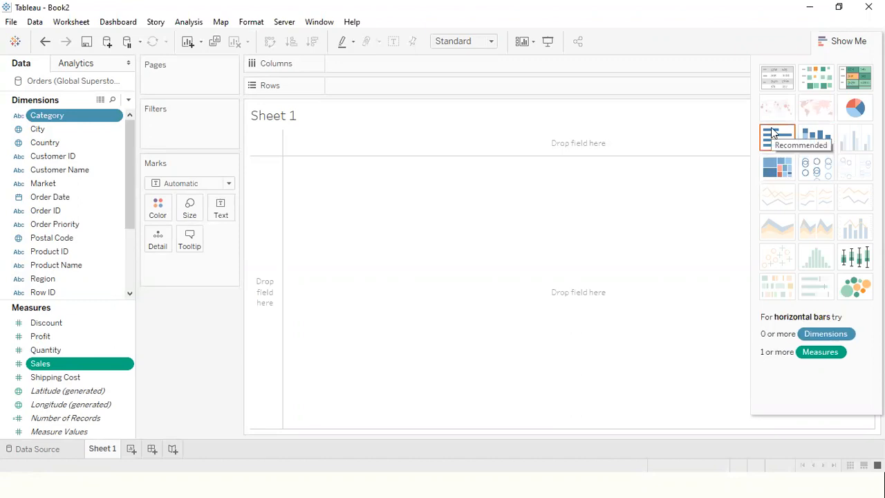
click(775, 136)
click(844, 43)
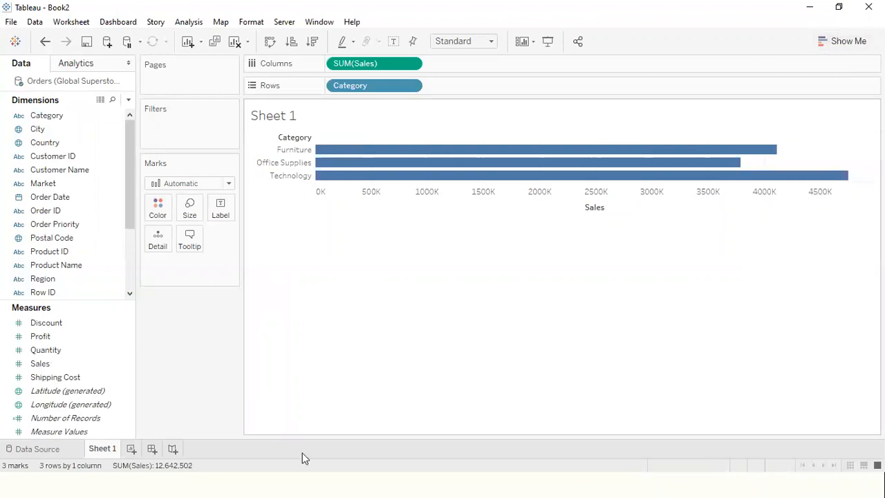
- Rename Sheet 1 as "Sales by category"
right_click(102, 451)
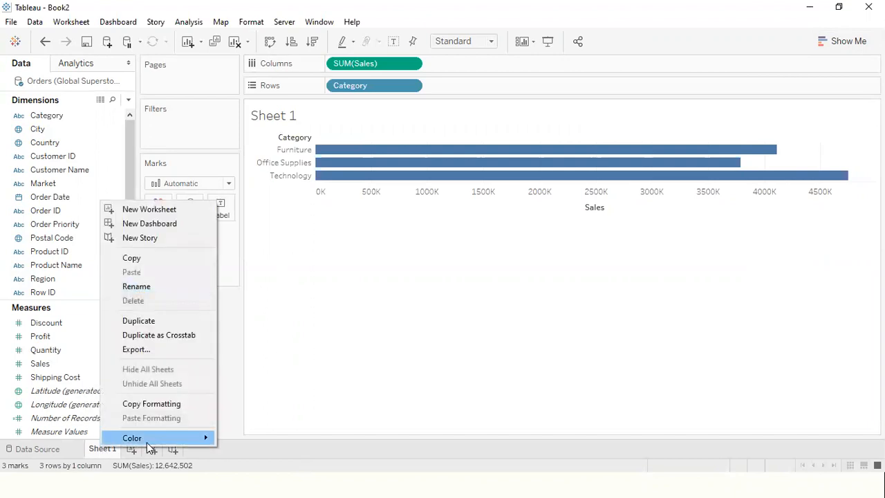
right_click(106, 452)
click(158, 293)
text(Sales by cate)
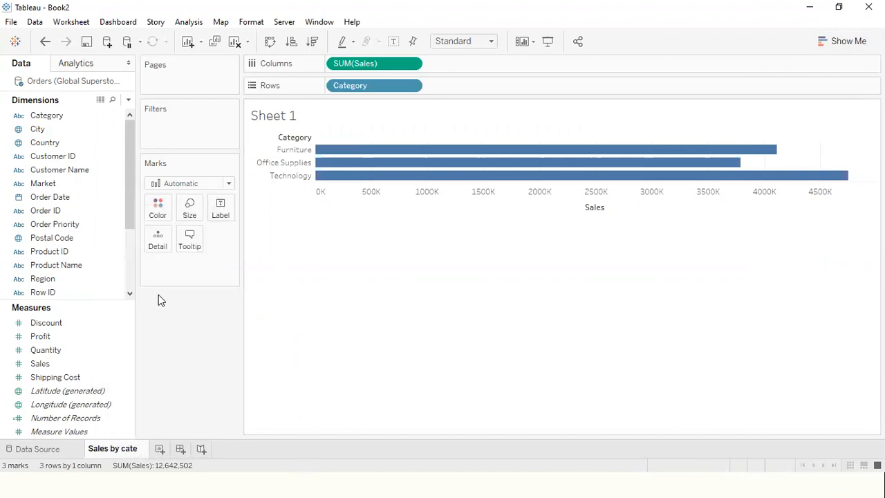
text(gory)
key(Return)
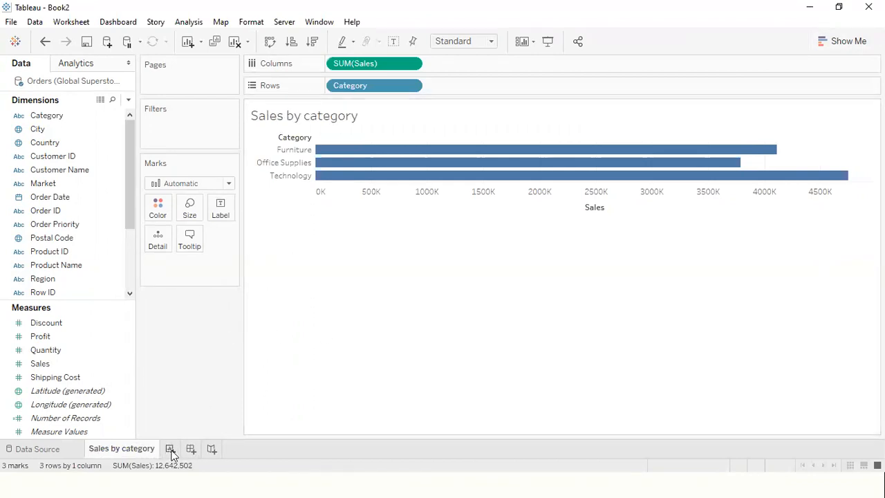
- Add a new worksheet and create a packed bubbles chart of Sales by Country with Show Me
click(169, 449)
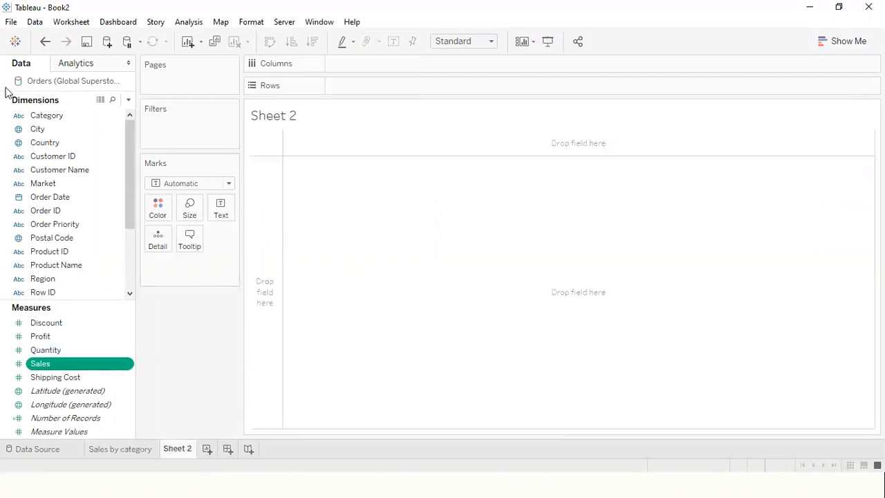
ctrl+click(71, 129)
ctrl+click(71, 142)
ctrl+click(74, 128)
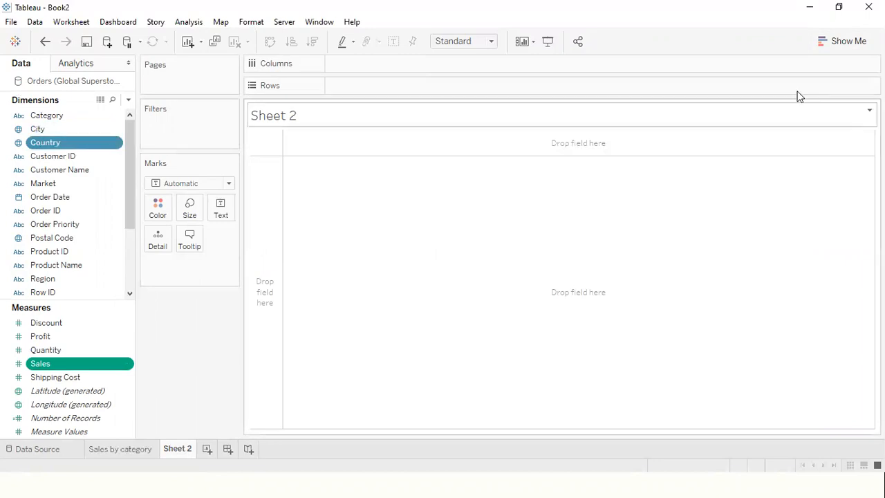
click(838, 43)
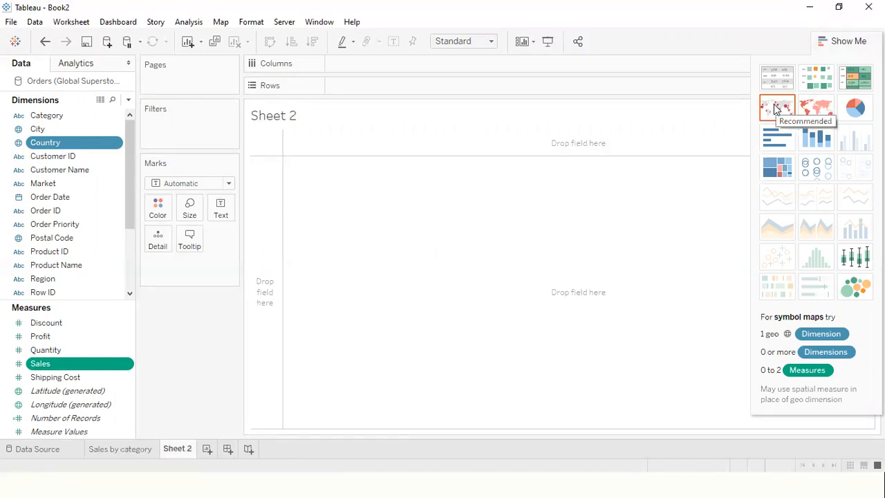
click(861, 293)
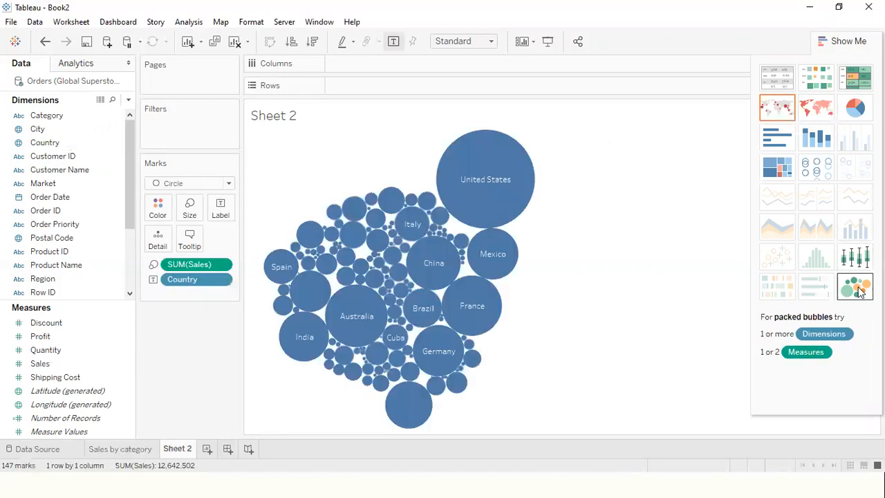
- Inspect the bubbles' sales details and color the bubbles by Country
mouse_move(350, 327)
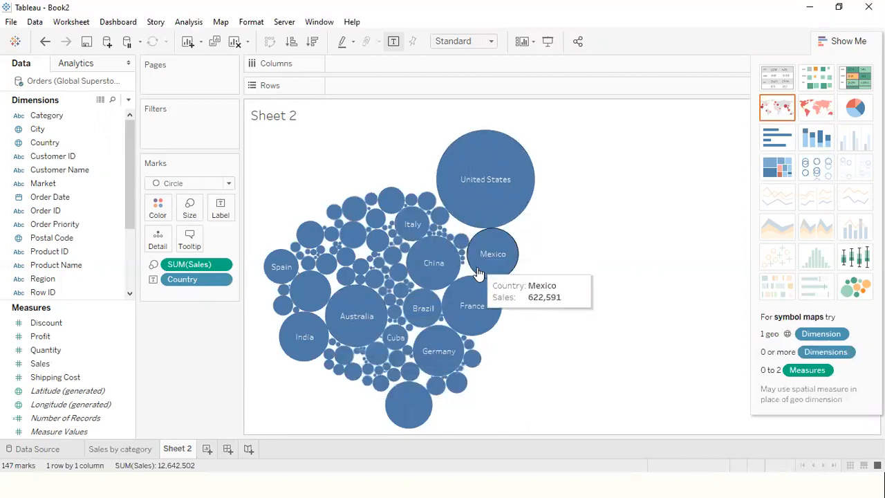
mouse_move(421, 324)
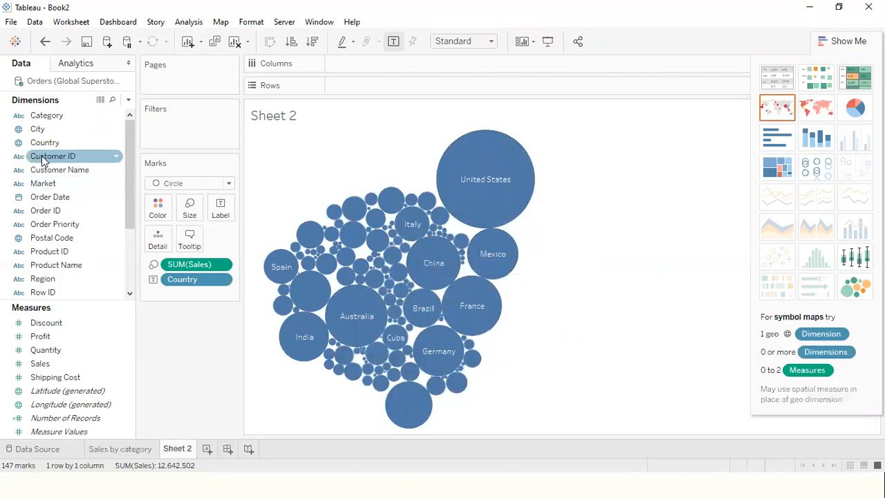
drag(70, 143, 158, 210)
mouse_move(430, 343)
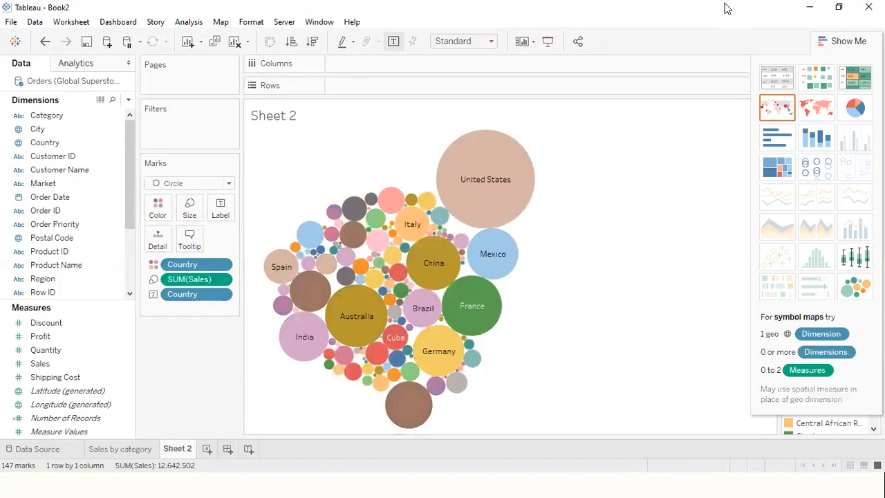
- Undo the Country coloring and the packed bubbles chart on Sheet 2
click(823, 41)
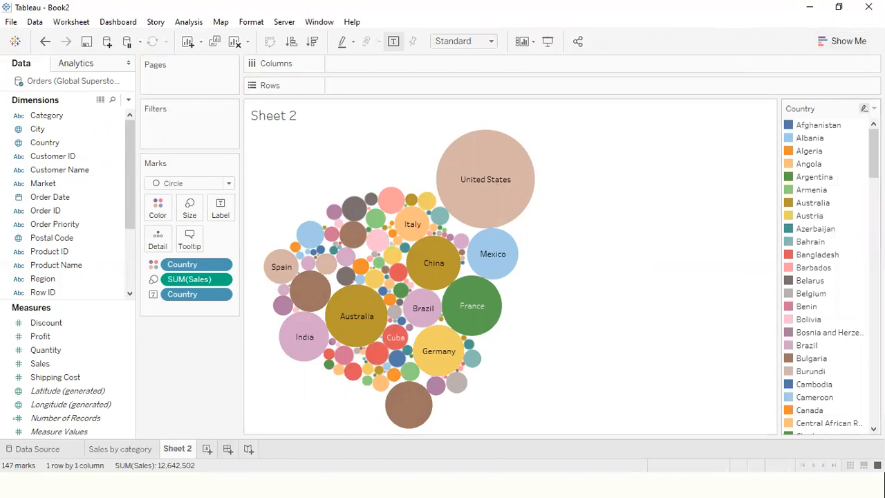
mouse_move(873, 152)
mouse_down()
mouse_move(874, 402)
mouse_move(873, 149)
mouse_up()
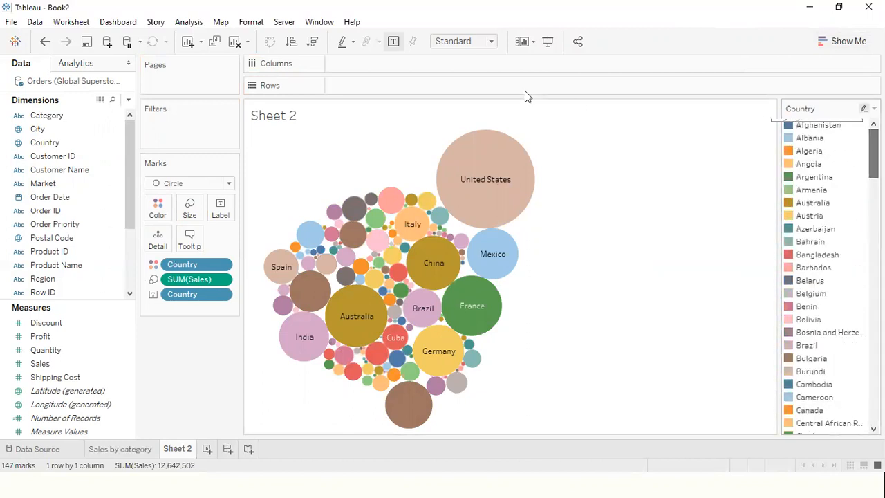
mouse_move(532, 265)
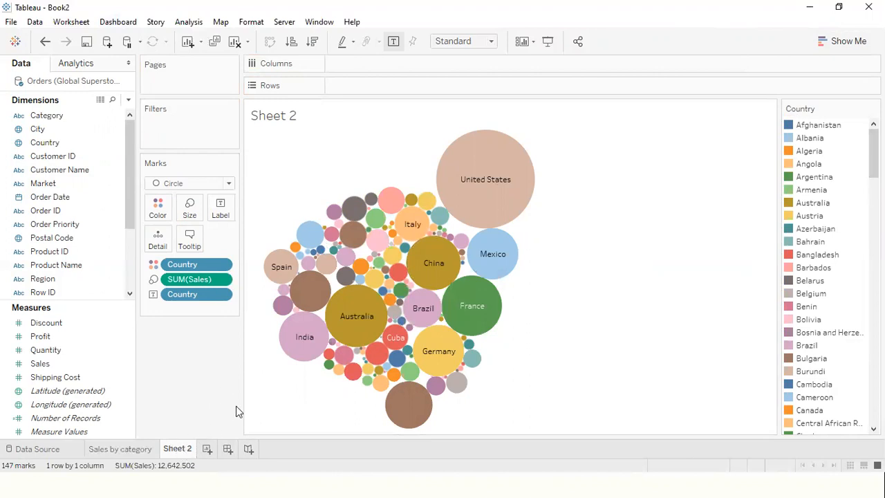
key(ctrl+z)
key(ctrl+z)
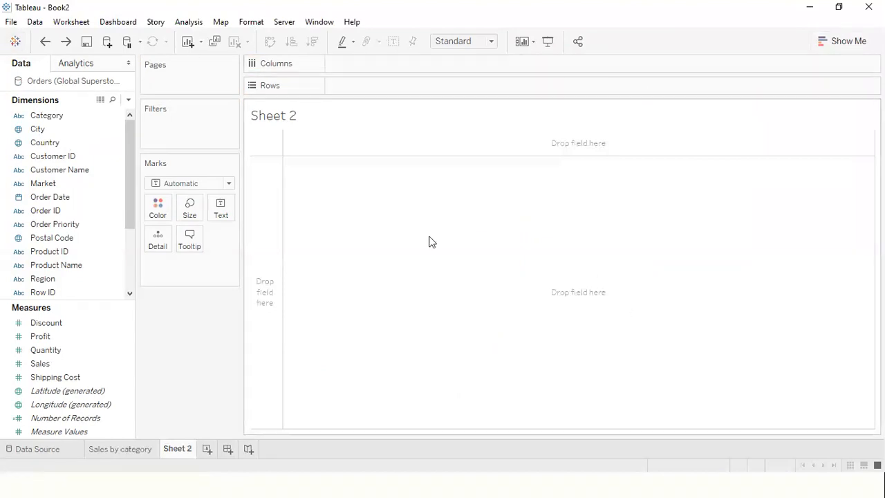
- View the Sales by category sheet in presentation mode and return to the editing view
click(138, 451)
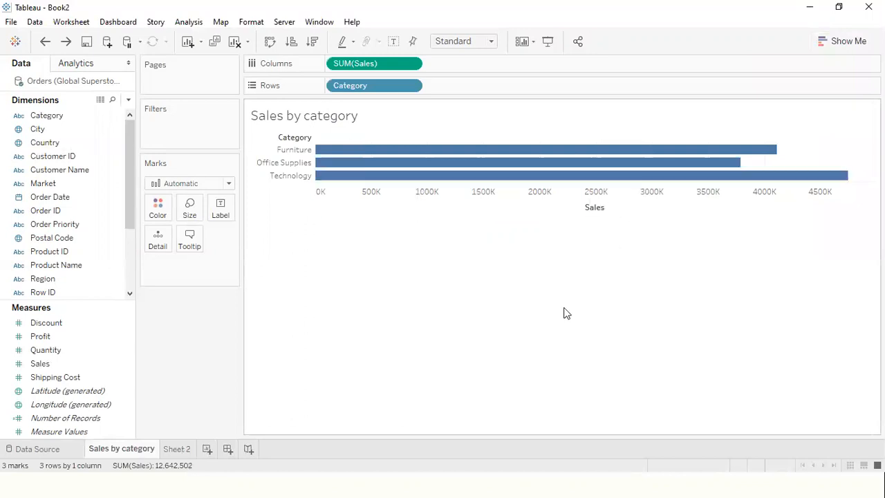
click(548, 42)
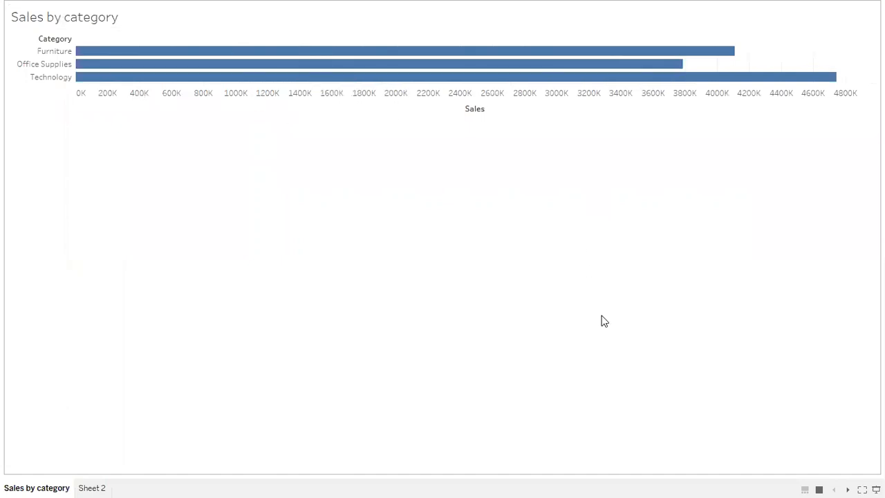
key(Escape)
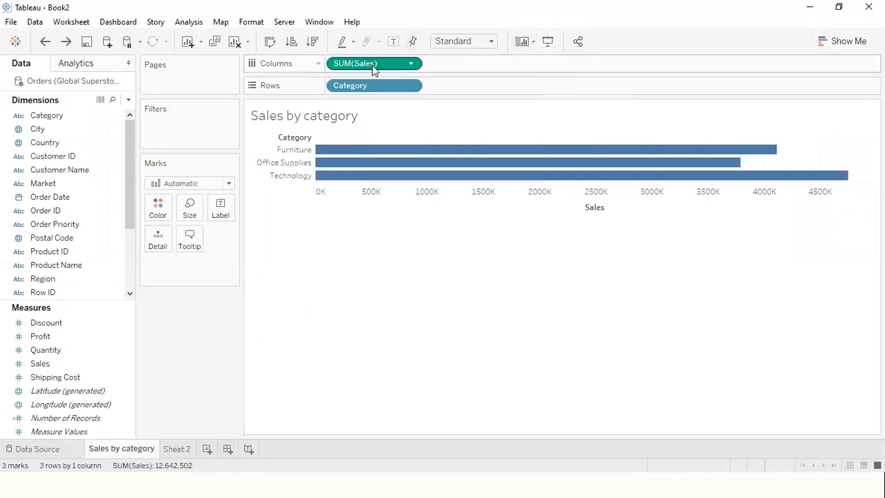
- Preview the bar chart in presentation mode with the Entire View fit, and set its fit to Fit Width
click(492, 43)
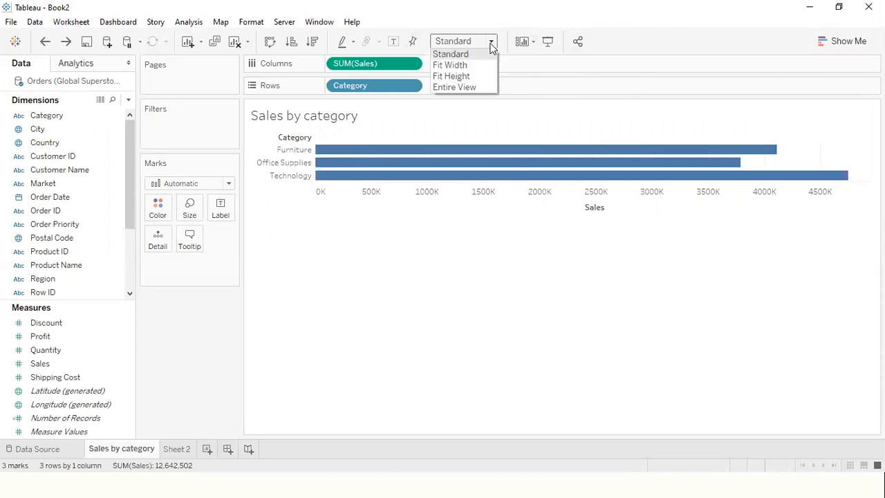
click(465, 89)
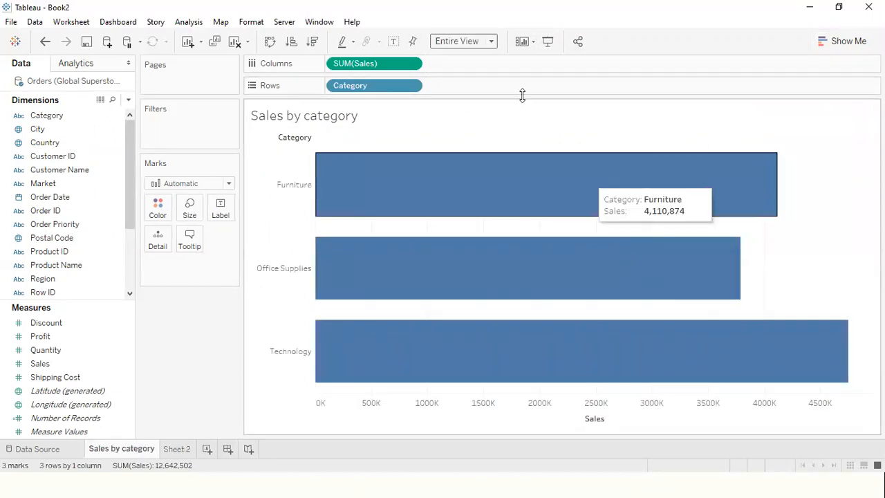
click(548, 41)
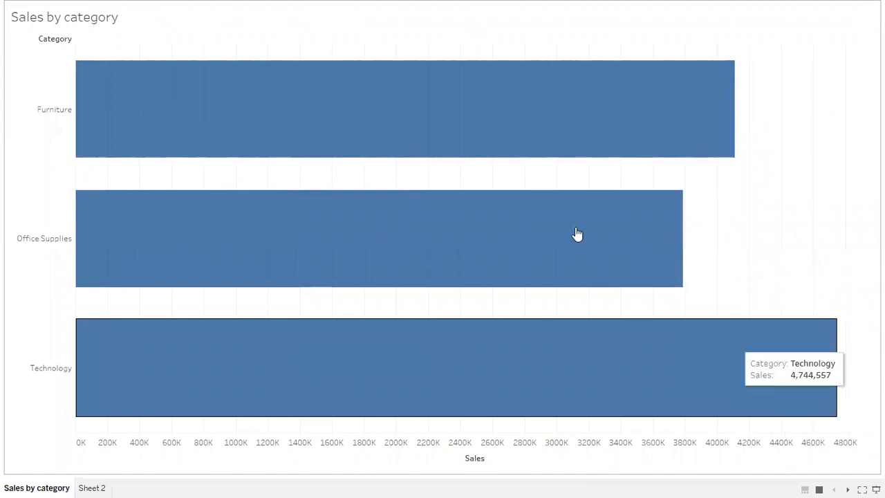
key(Escape)
click(489, 42)
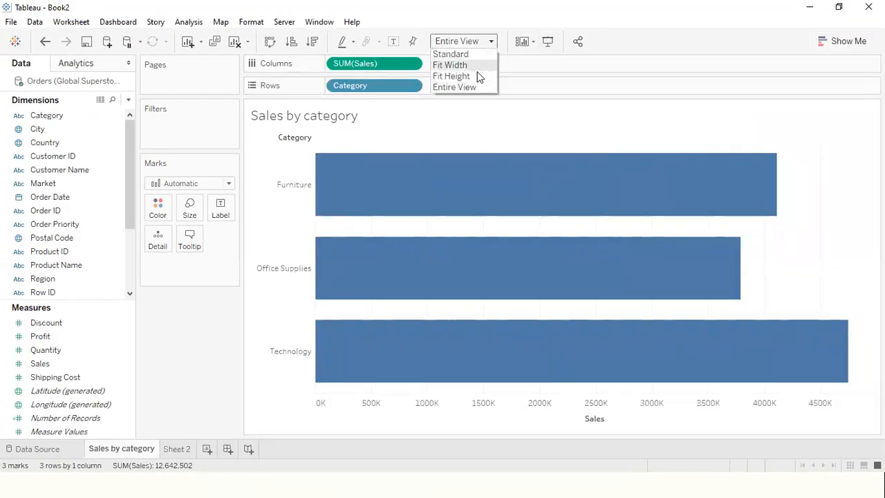
click(459, 67)
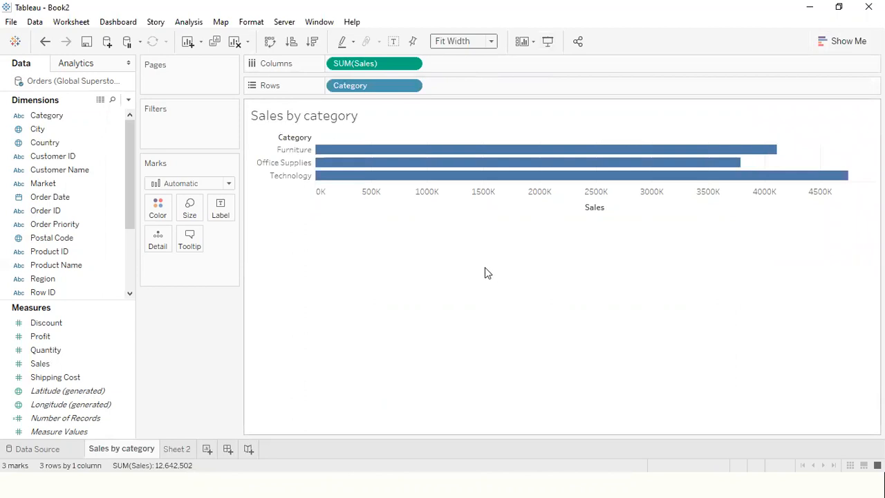
- Show the mark labels on the category bars and turn them off again
click(221, 217)
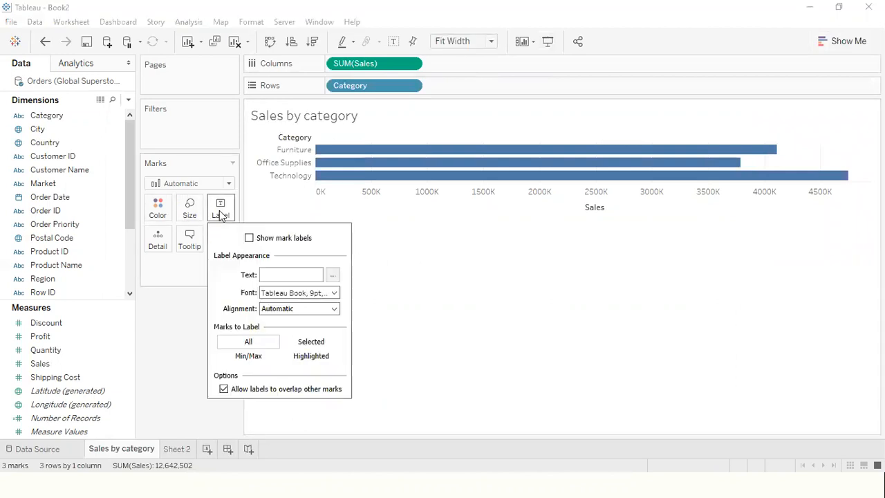
click(250, 238)
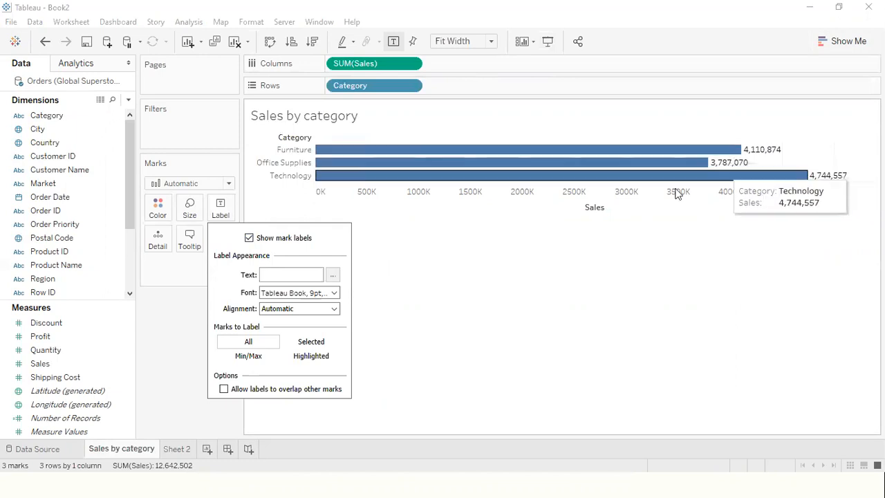
click(250, 238)
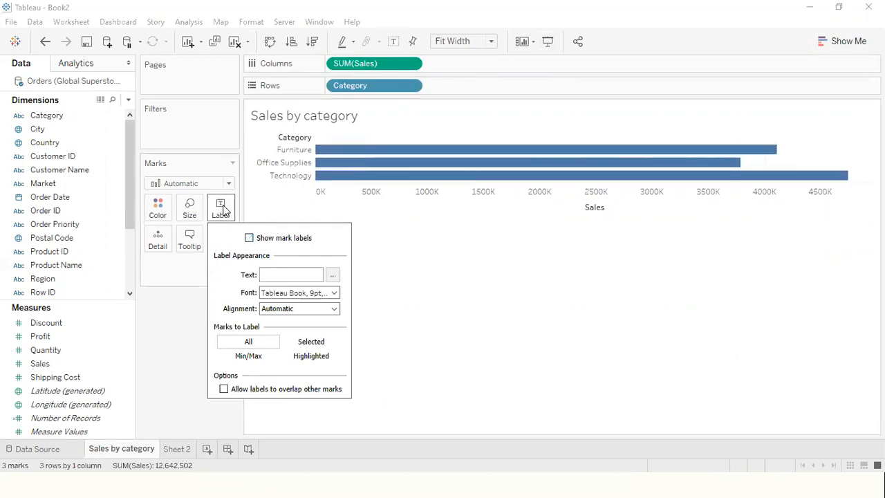
click(195, 290)
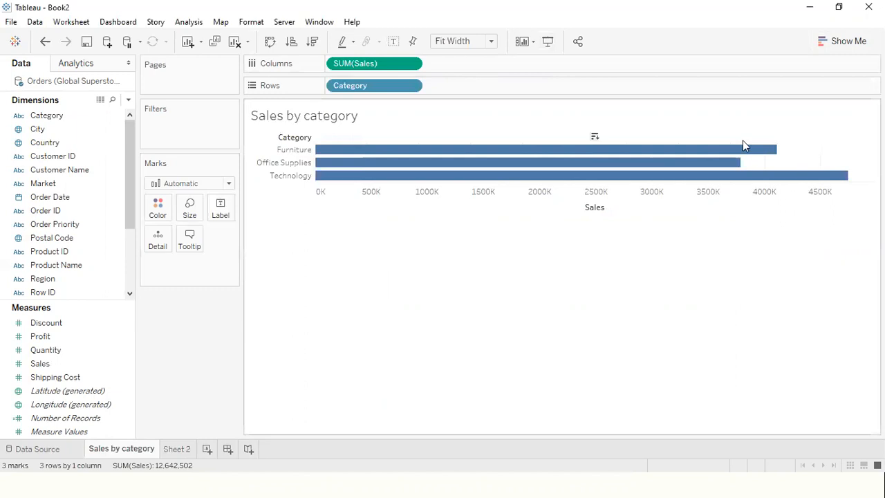
- Try a packed bubbles chart for Sales by Category with Show Me and undo it
click(839, 45)
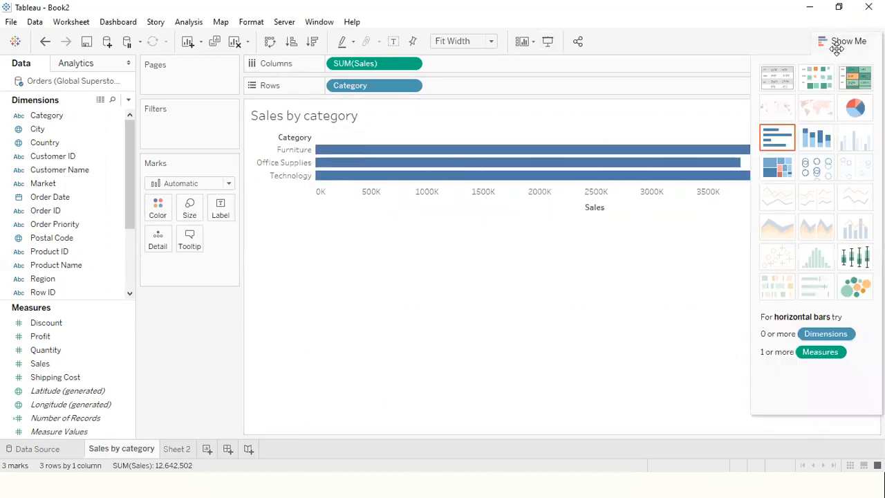
click(855, 285)
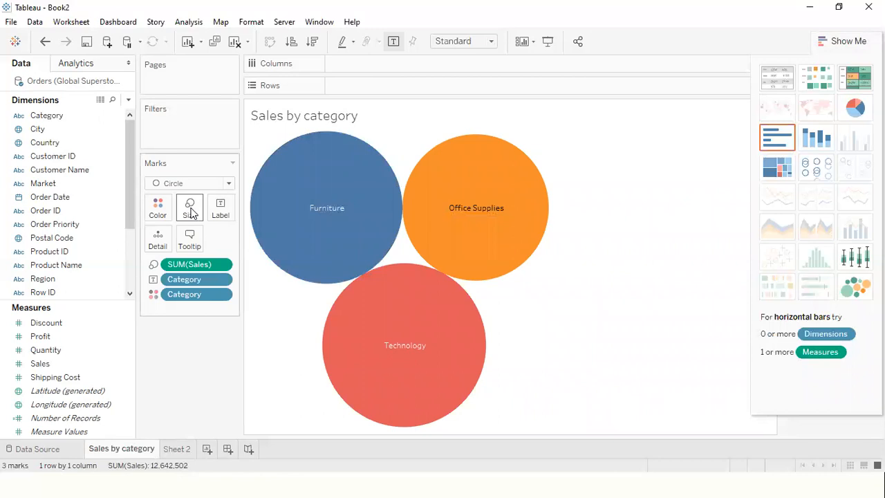
click(852, 41)
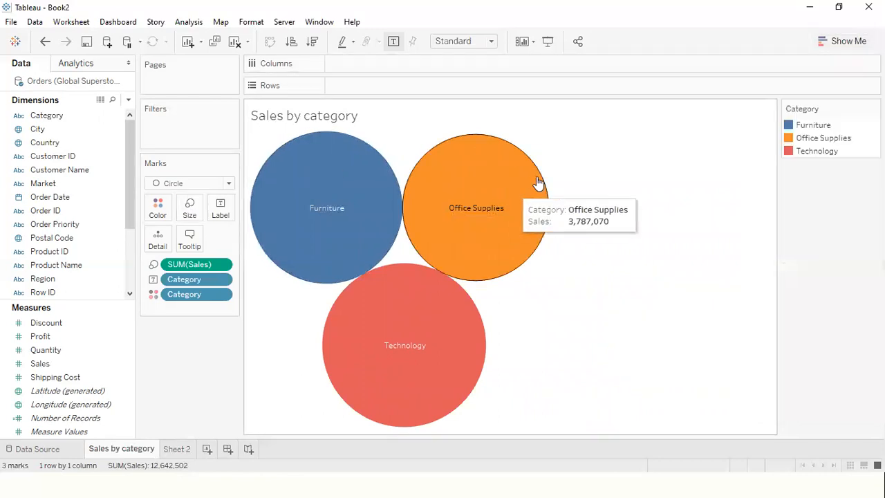
key(ctrl+z)
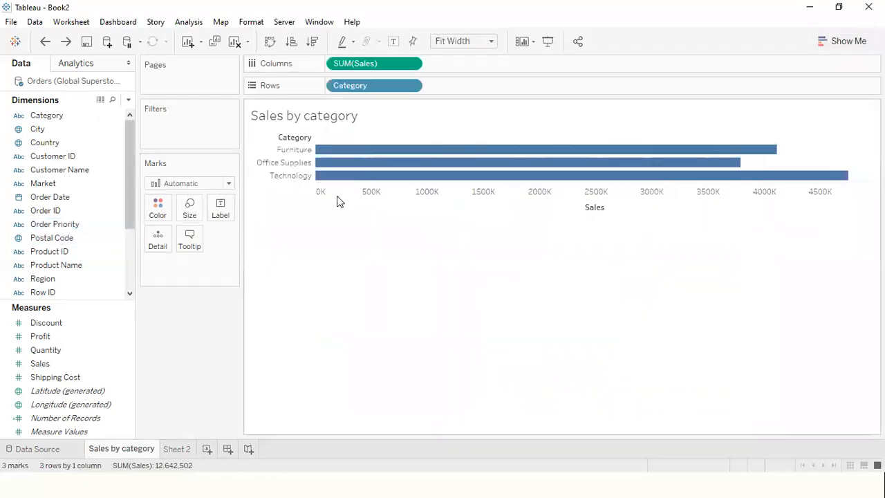
- On Sheet 2, create a symbol map of Sales by Country with Show Me and try adjusting the mark size
click(841, 42)
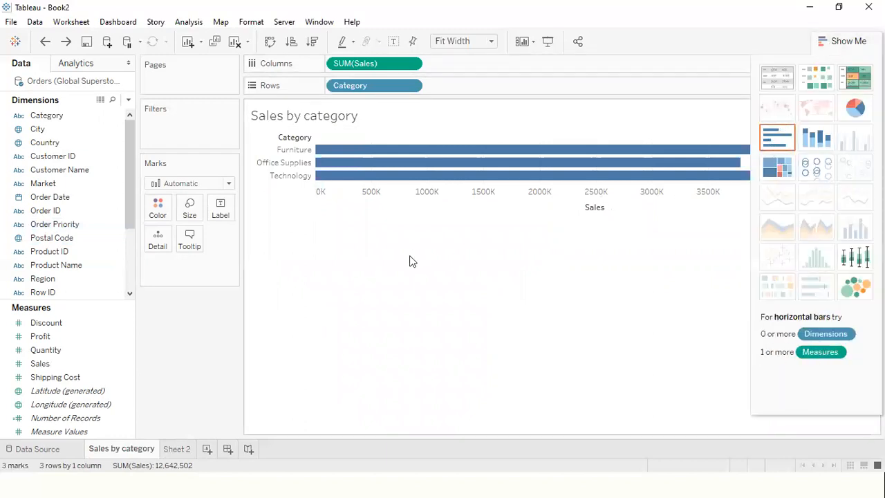
click(185, 449)
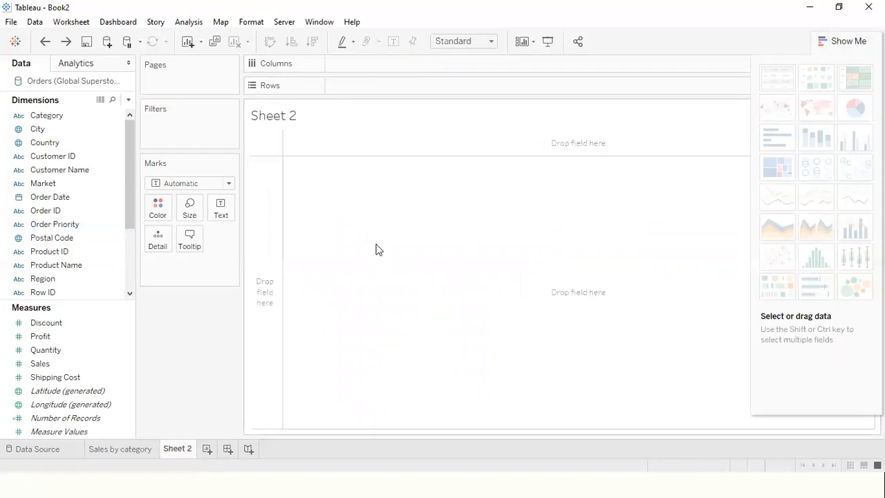
click(55, 364)
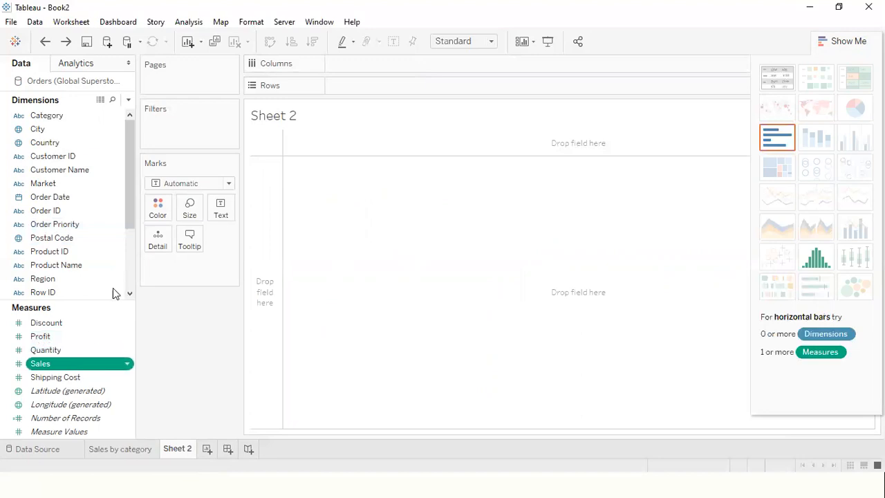
ctrl+click(67, 146)
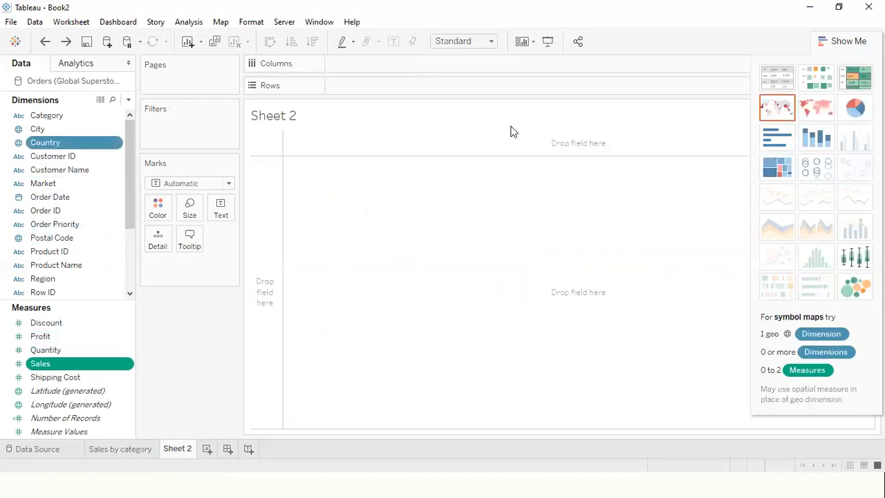
click(778, 107)
click(849, 42)
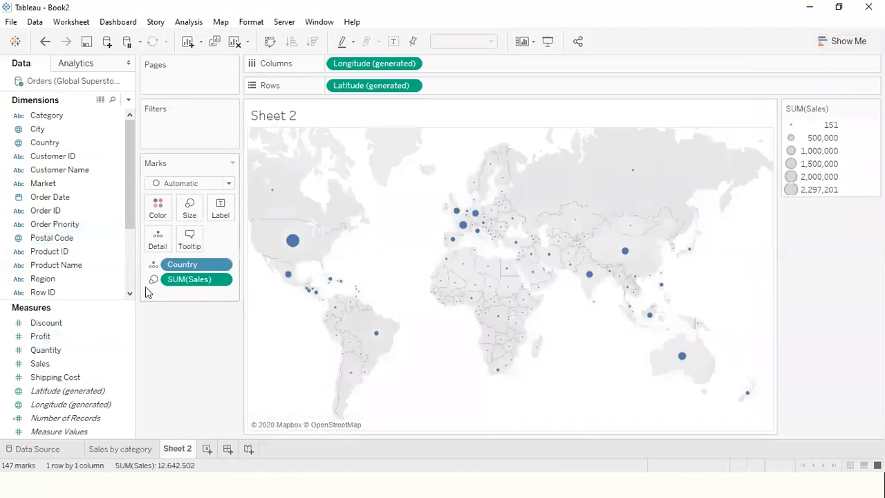
click(190, 209)
drag(239, 240, 213, 240)
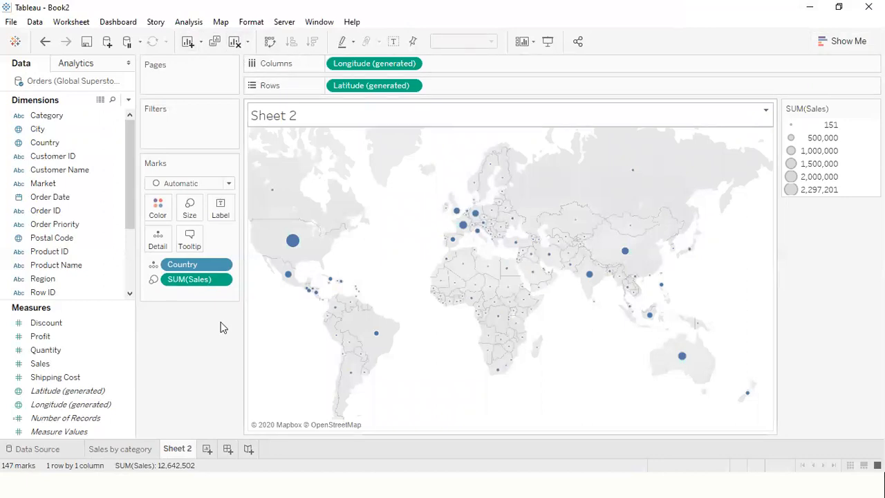
- On the Sales by category sheet, swap the rows and columns and swap them back
click(128, 451)
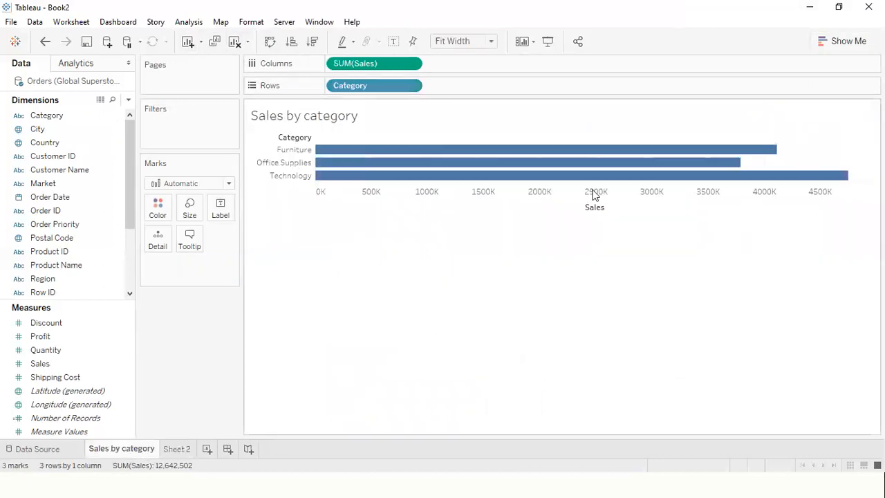
click(270, 43)
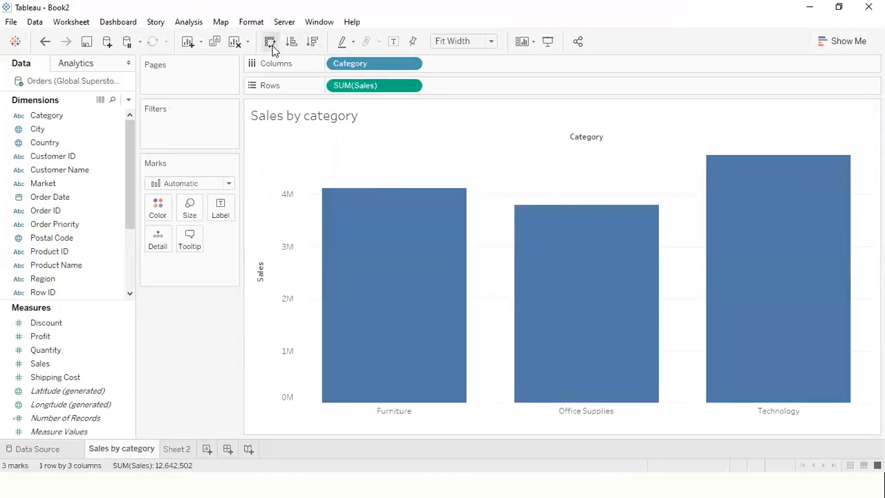
click(270, 43)
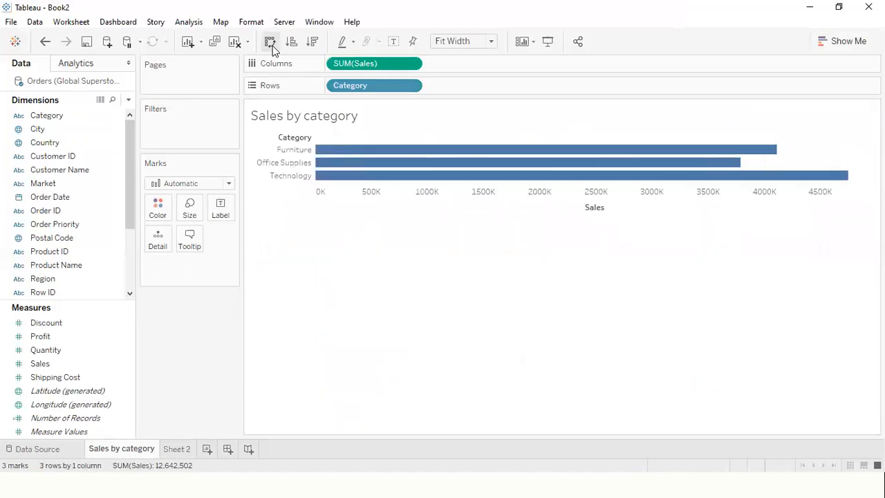
- Sort the categories by Sales ascending and then descending, and swap rows and columns to make the bars vertical
click(292, 42)
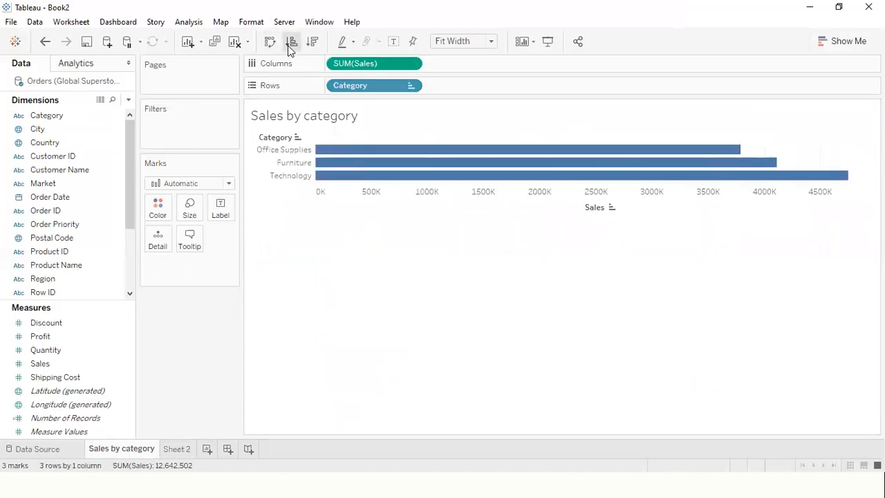
click(312, 42)
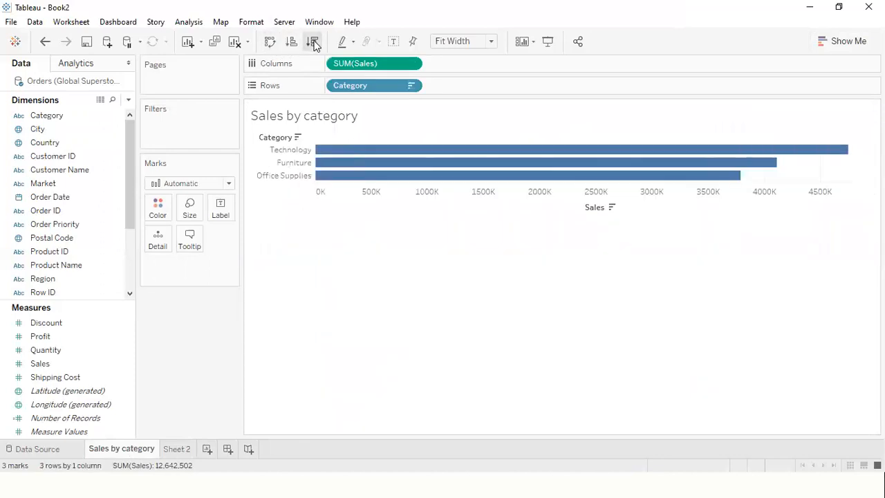
click(271, 42)
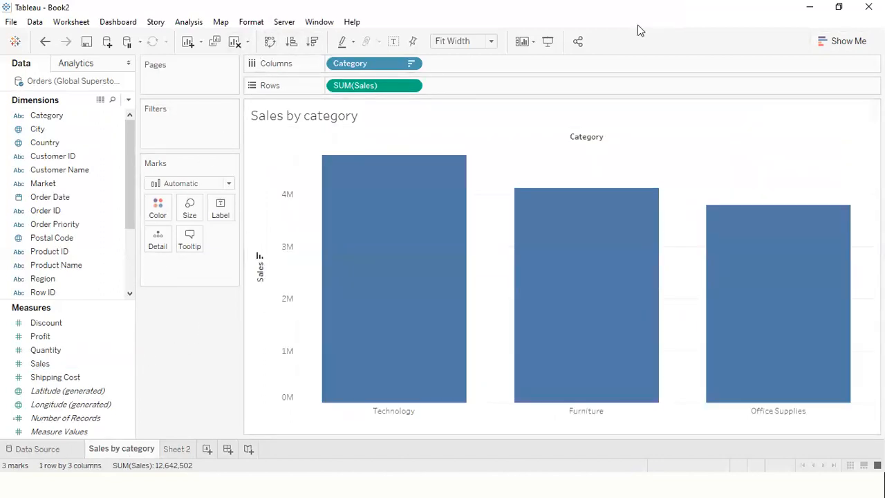
mouse_move(302, 365)
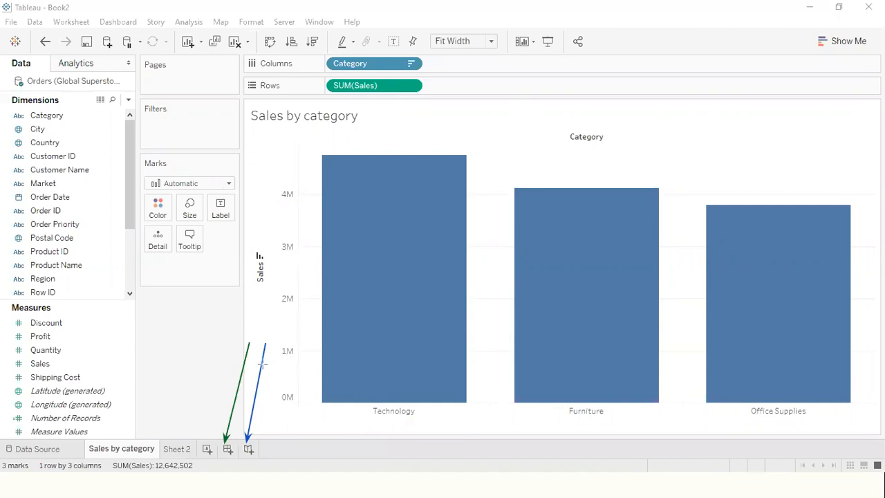
drag(203, 345, 204, 440)
drag(210, 341, 370, 294)
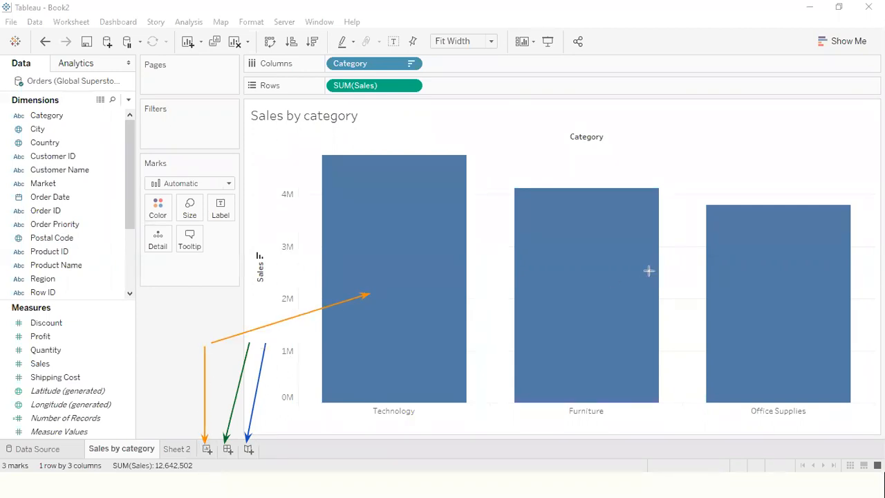
drag(190, 348, 109, 440)
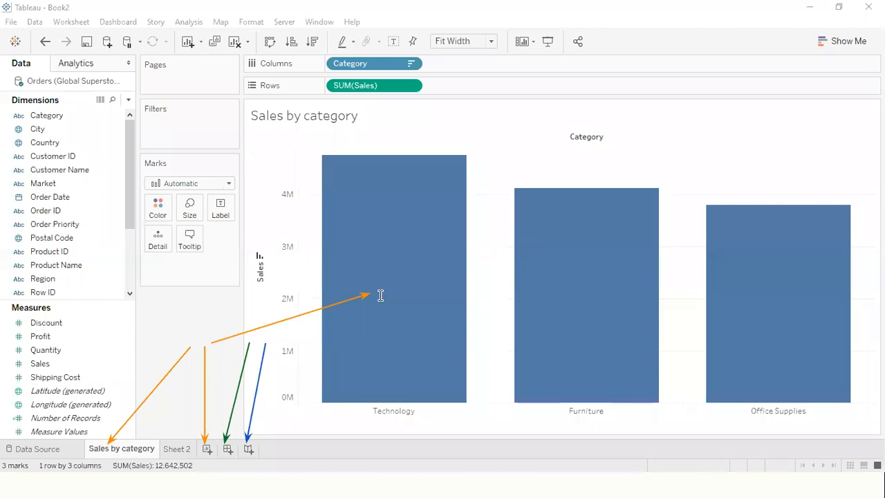
- Annotate the screen with the text "Viz." at the orange arrows and "Dashboard" at the green arrow
text(Viz.)
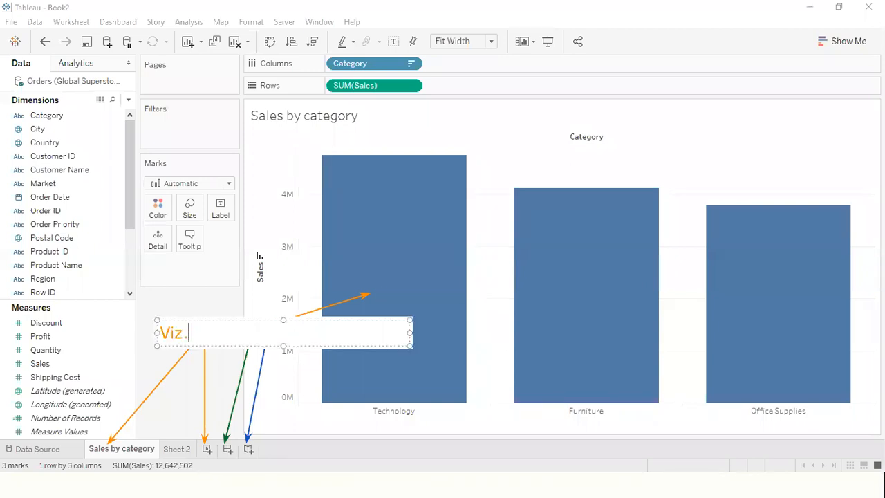
click(300, 302)
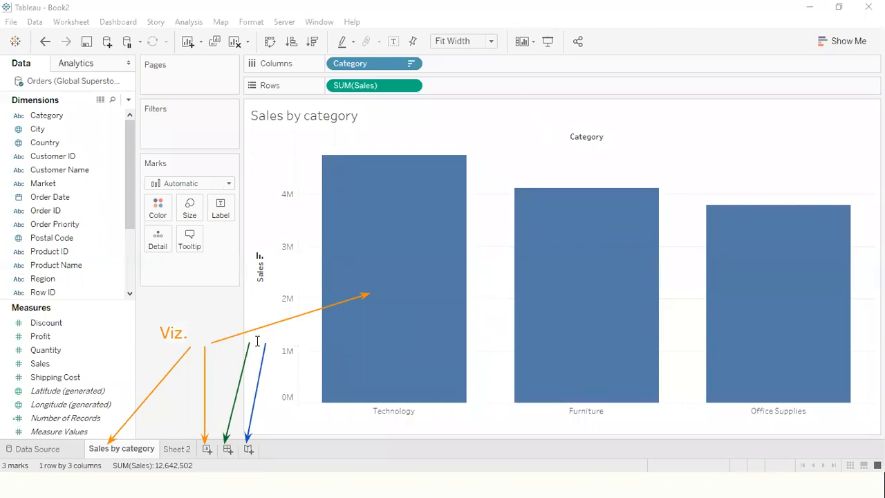
click(233, 318)
text(D)
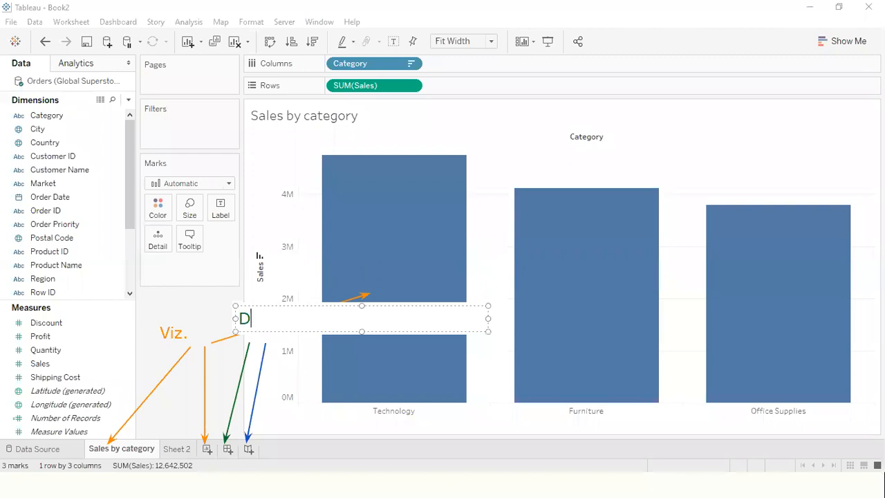
text(ashboard)
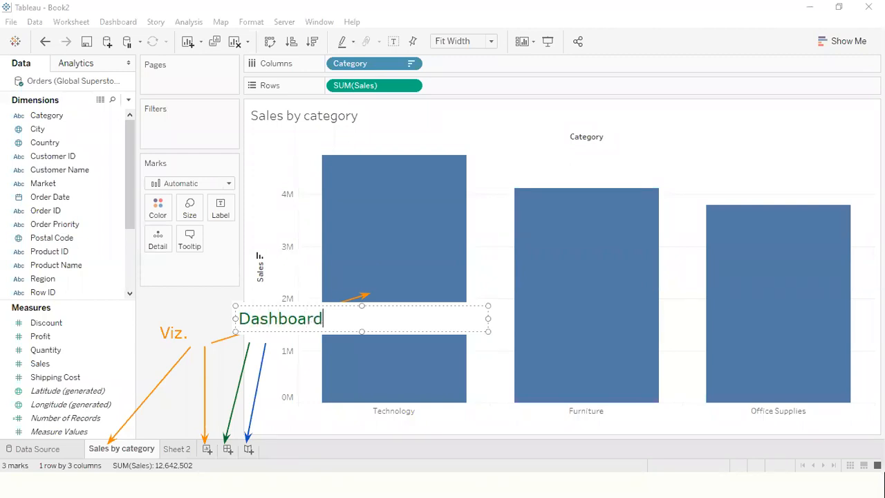
click(306, 371)
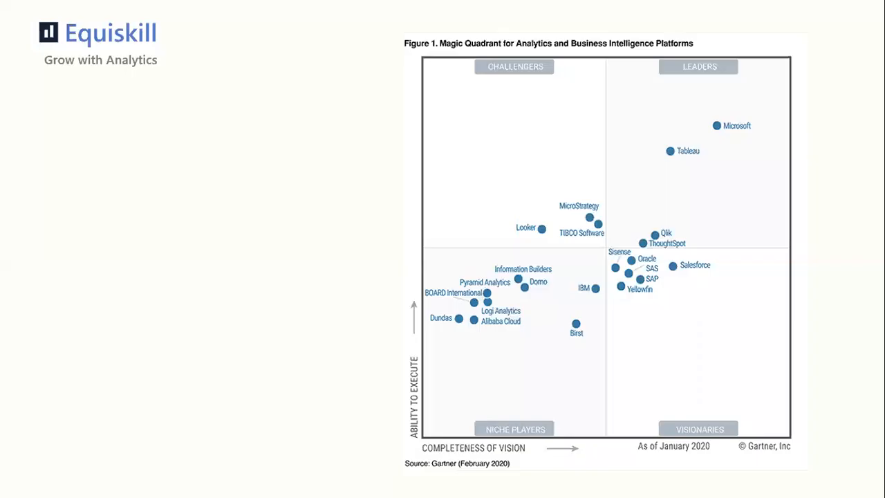
click(317, 89)
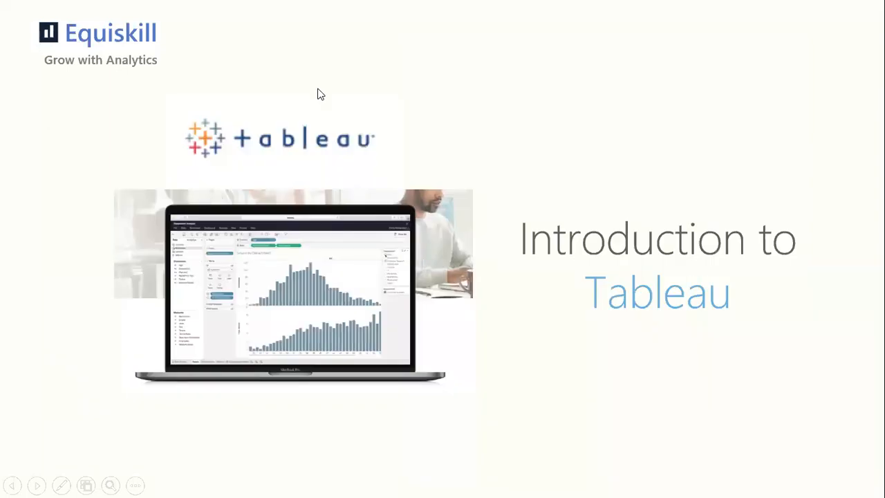